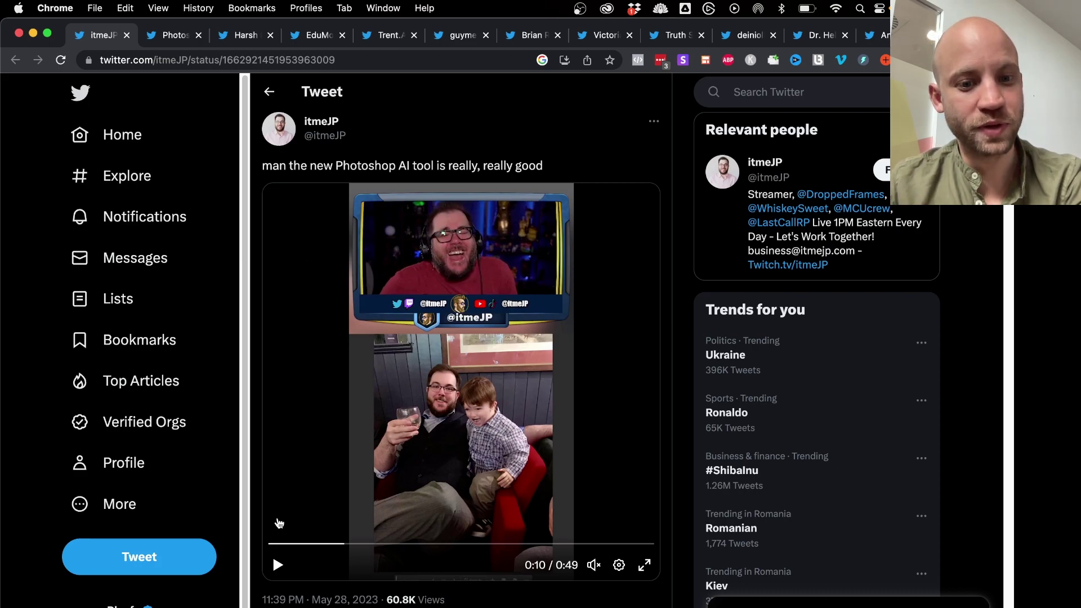
Restart the family-photo demo video, play it, then pause it.
click(272, 555)
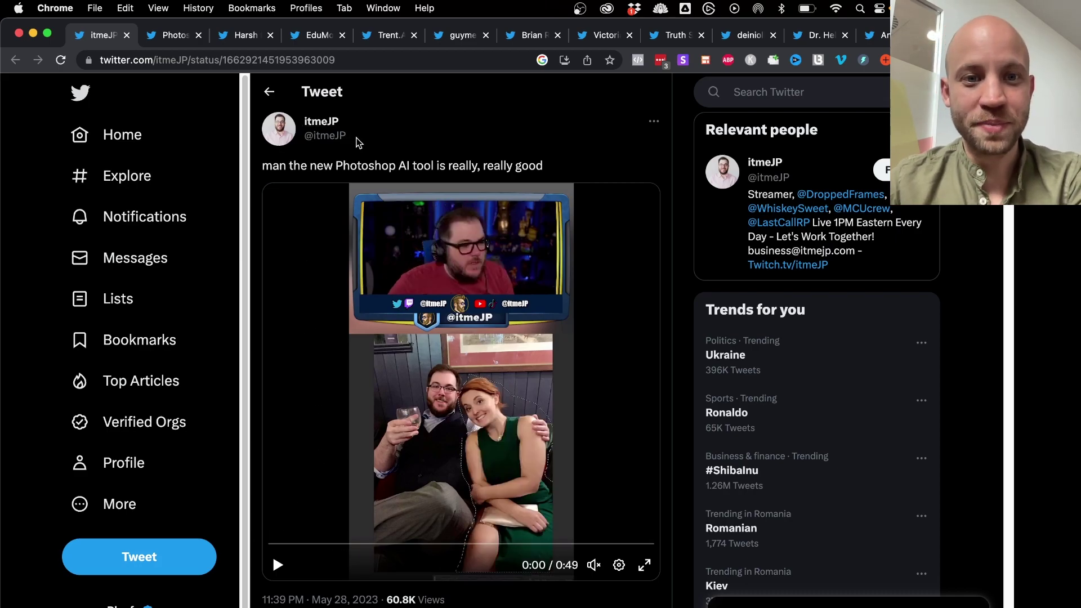
click(278, 566)
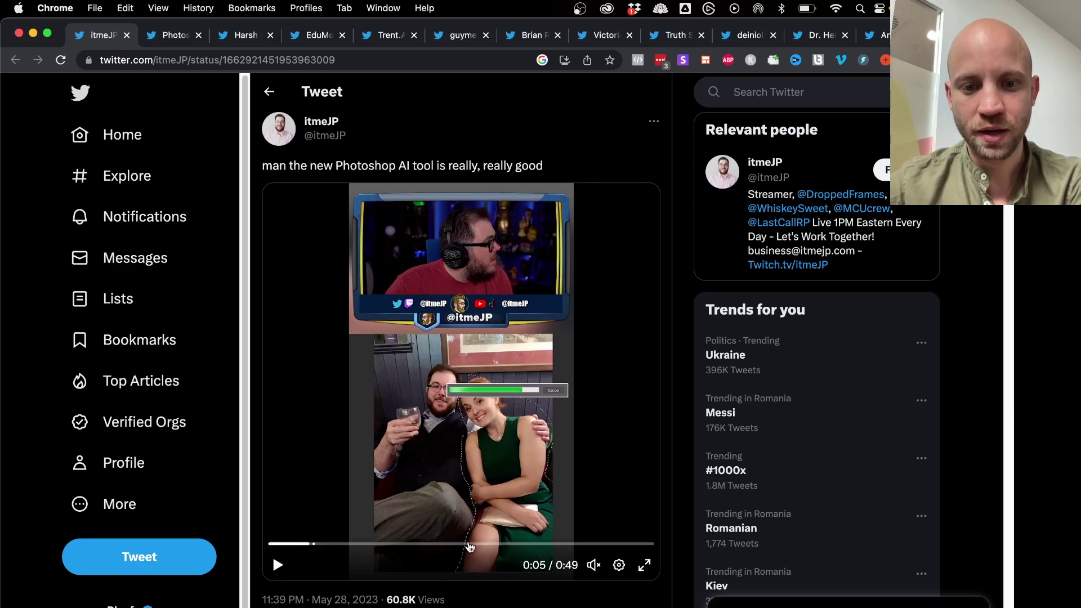
click(278, 565)
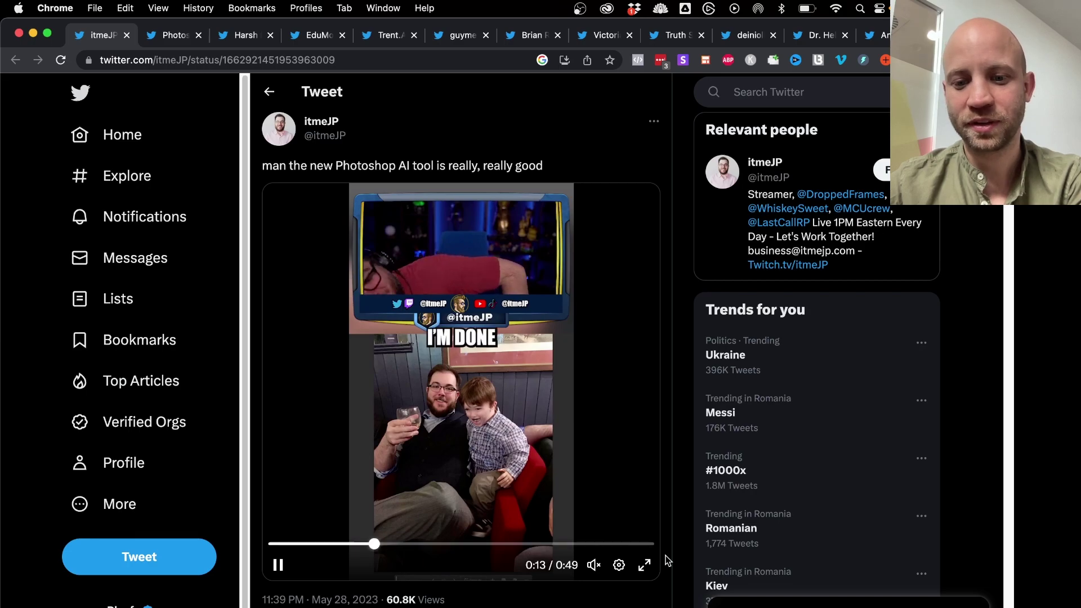
Rewatch the demo full screen from an earlier point, then go to the Adobe Firefly tweet.
click(644, 566)
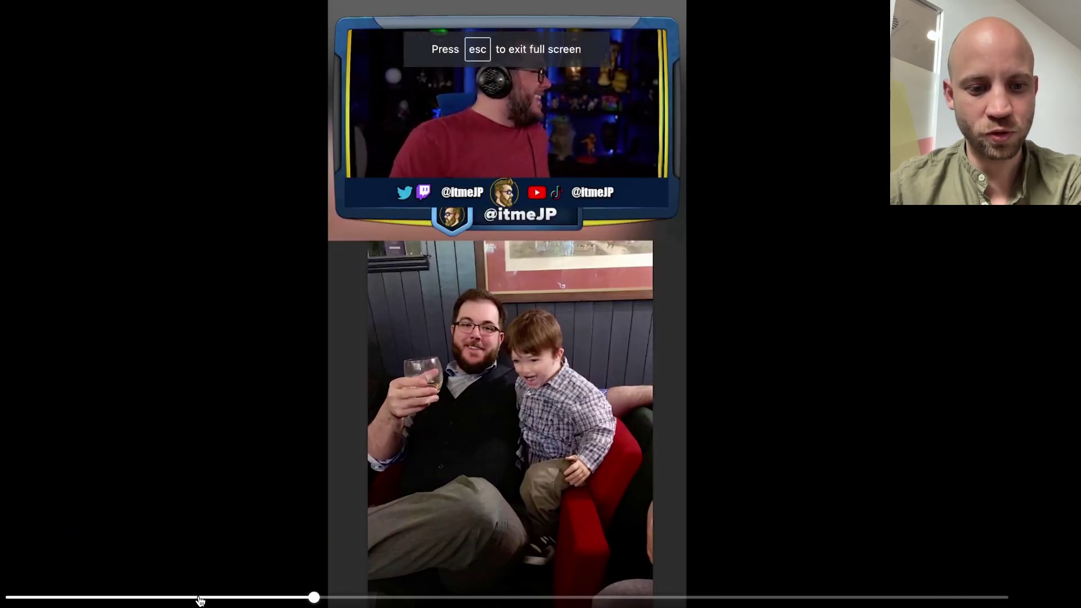
drag(163, 601, 140, 602)
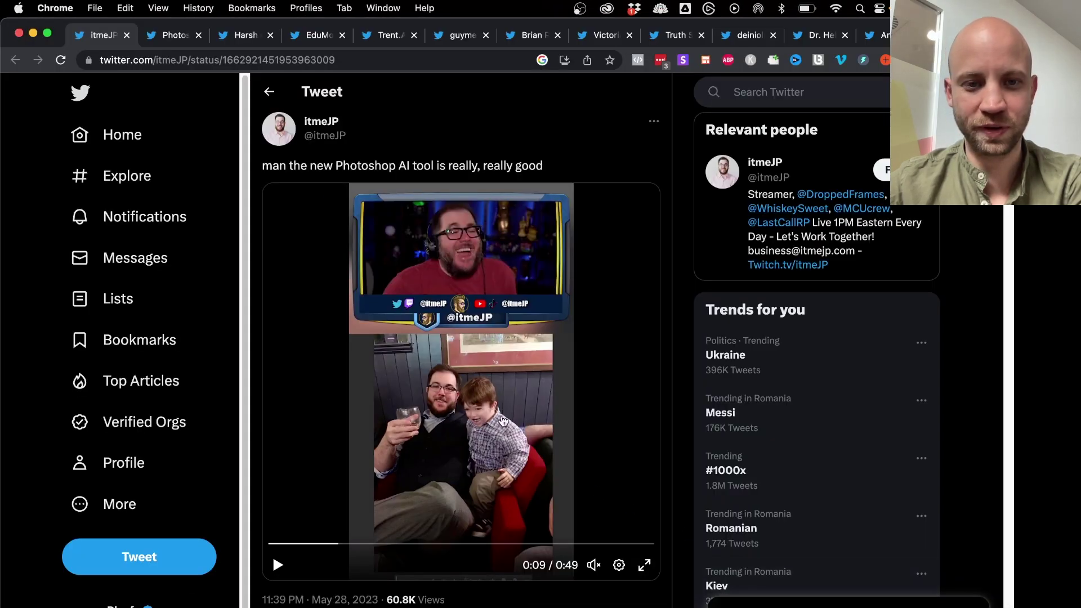
click(273, 556)
click(165, 40)
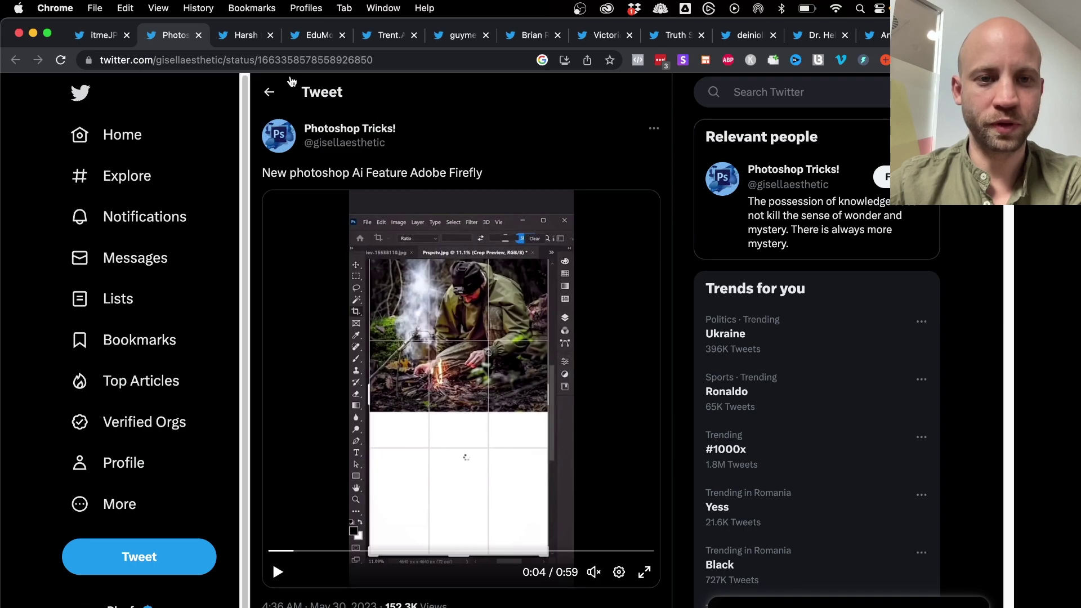
Highlight the tweet author's name and play the Firefly tutorial full screen.
drag(441, 139, 327, 131)
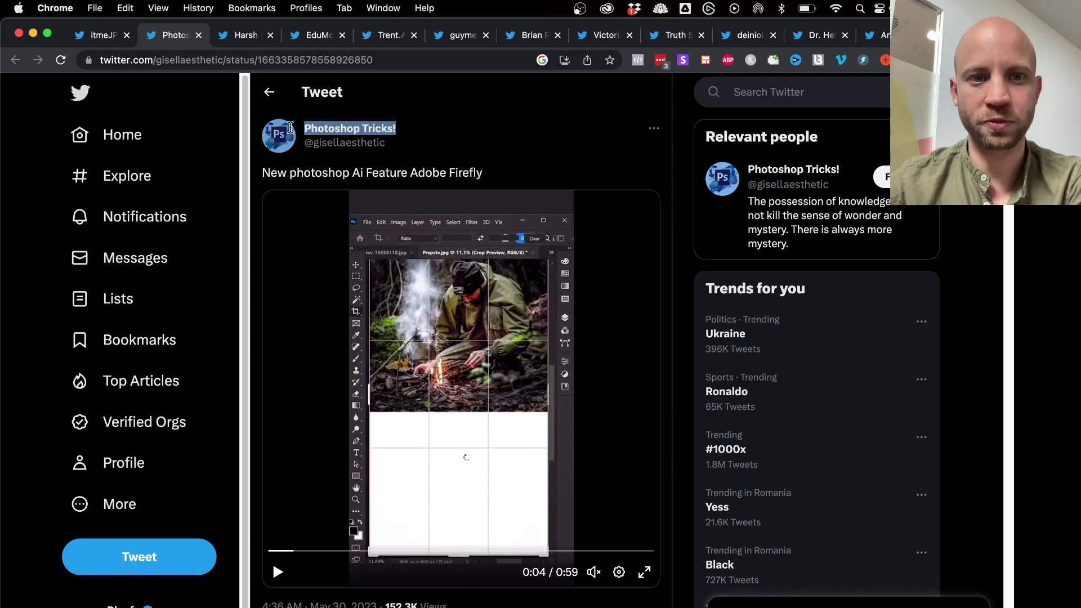
double_click(546, 462)
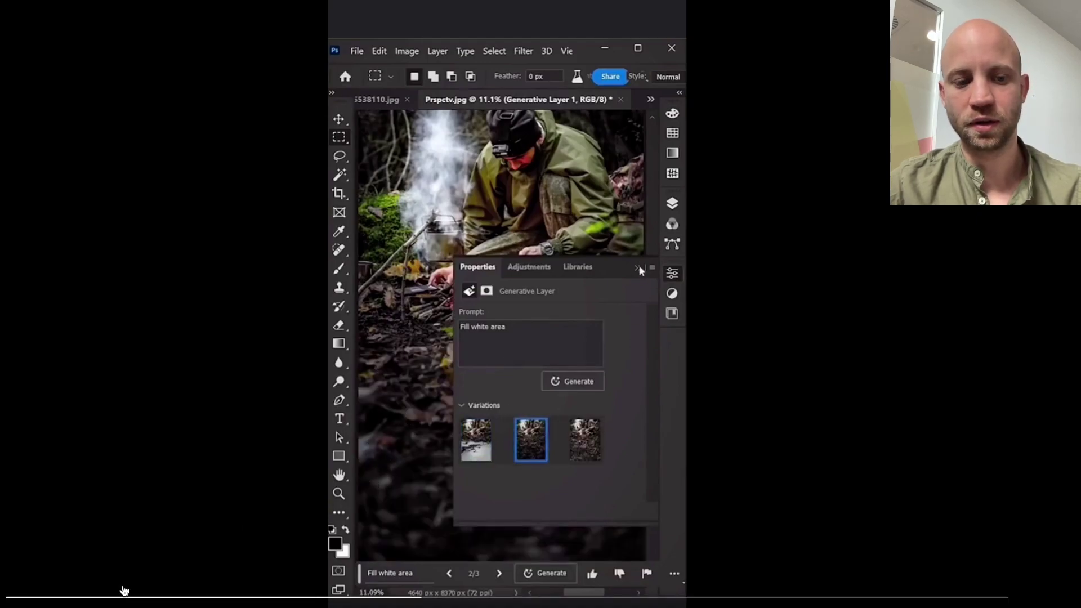
key(space)
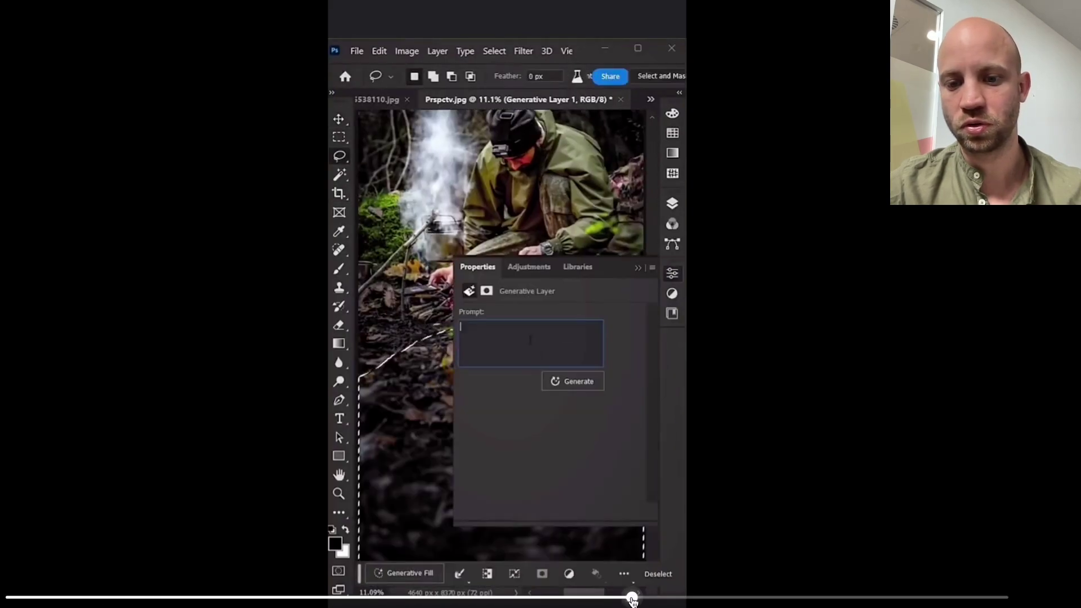
Skip ahead to the finished lake-reflection image, then leave full screen.
click(856, 598)
click(940, 598)
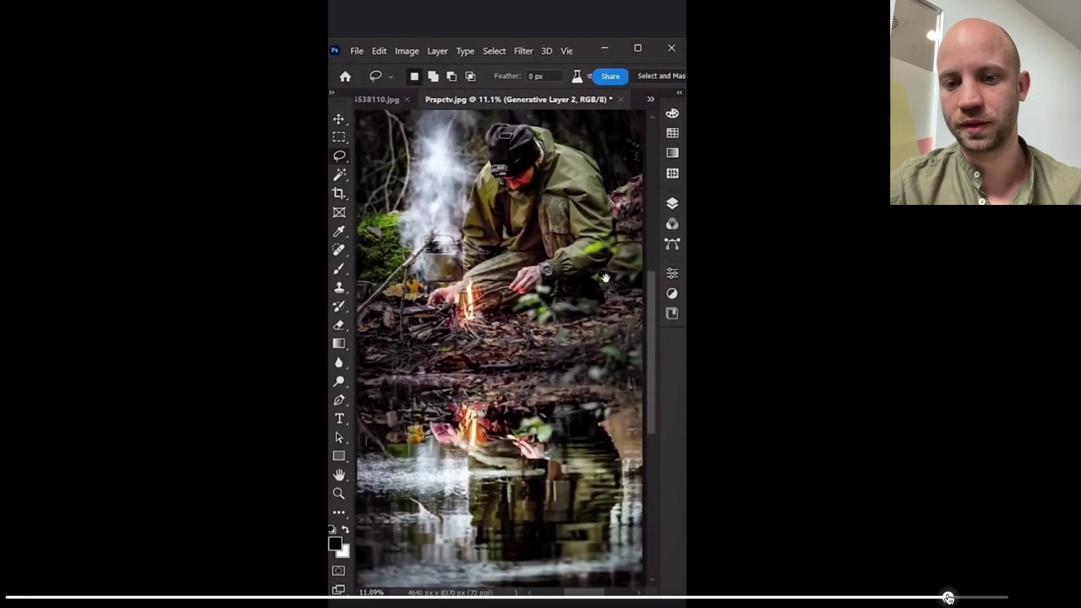
click(915, 598)
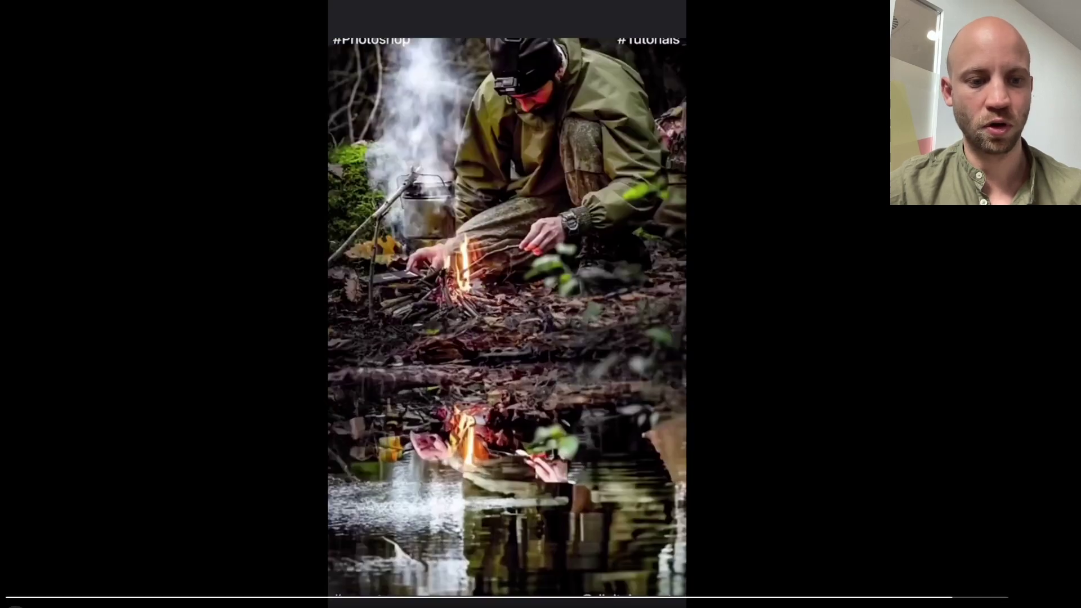
mouse_move(789, 607)
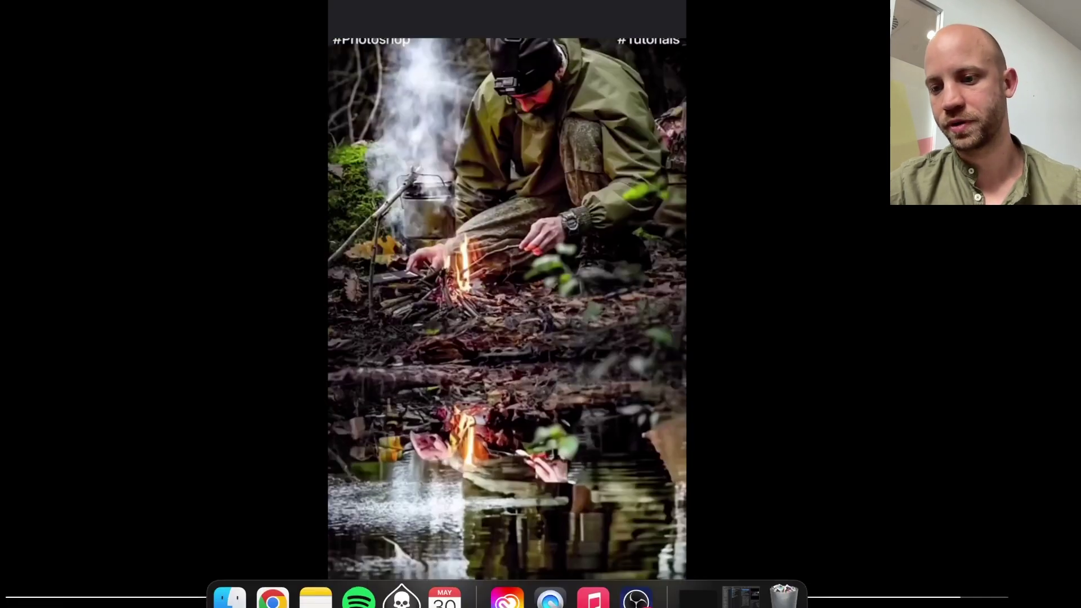
key(Escape)
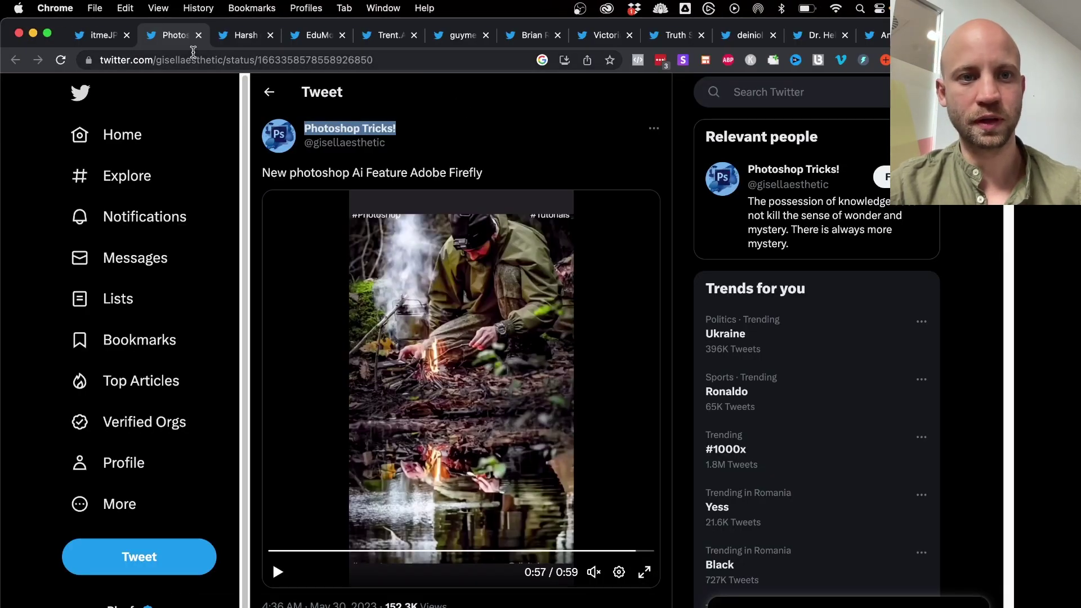
Open the generative-fill tweet and watch its horse-field demo full screen from the start.
click(242, 35)
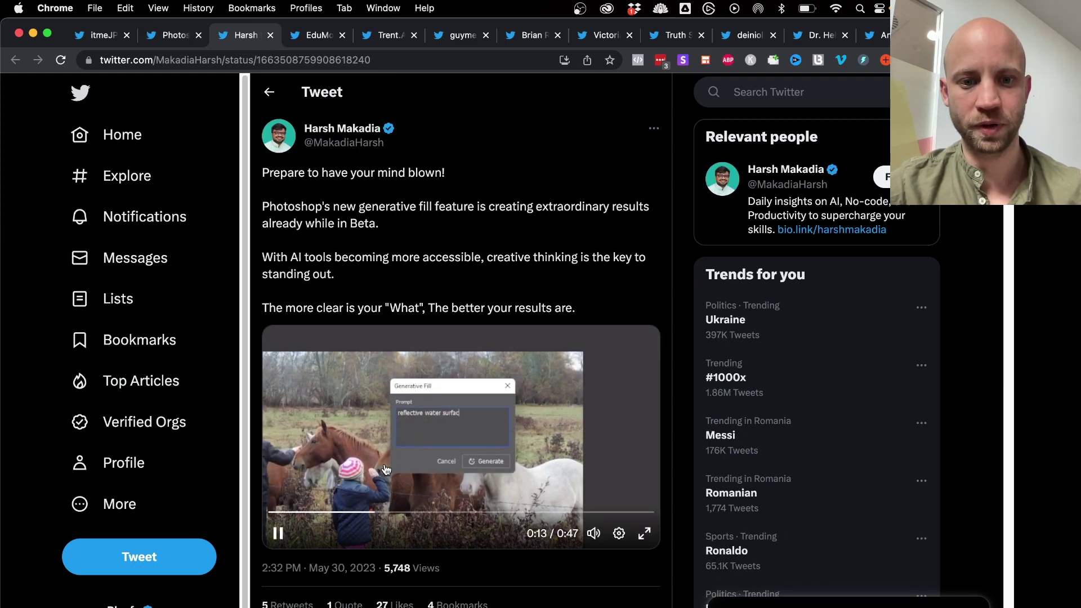
drag(379, 513, 283, 514)
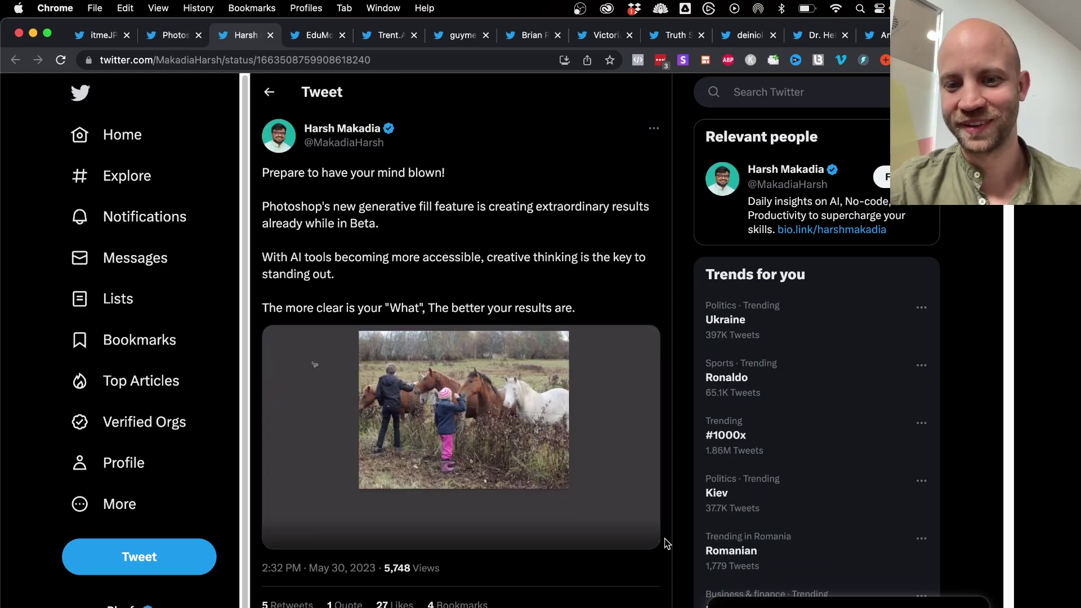
click(644, 533)
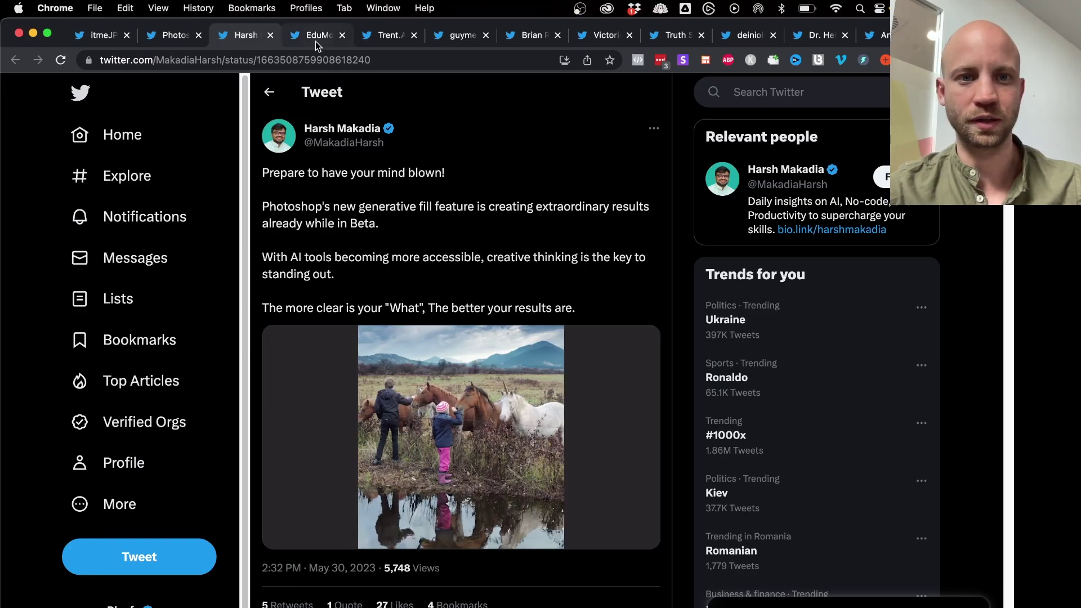
Open the 'Photoshop just incorporated AI' tweet and watch its office-couple demo full screen through the mask removal.
click(311, 40)
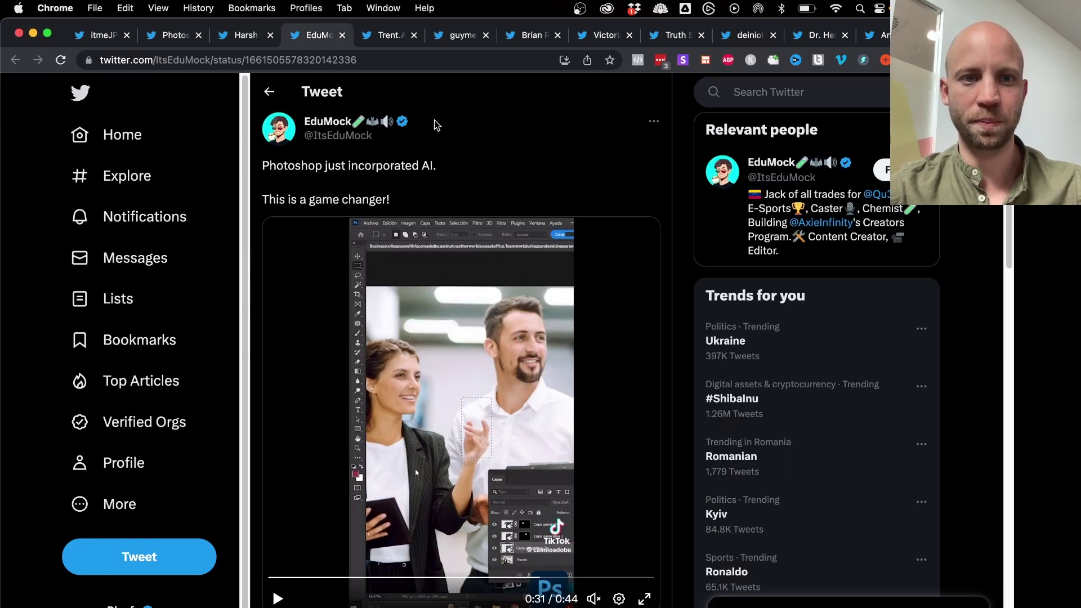
click(274, 577)
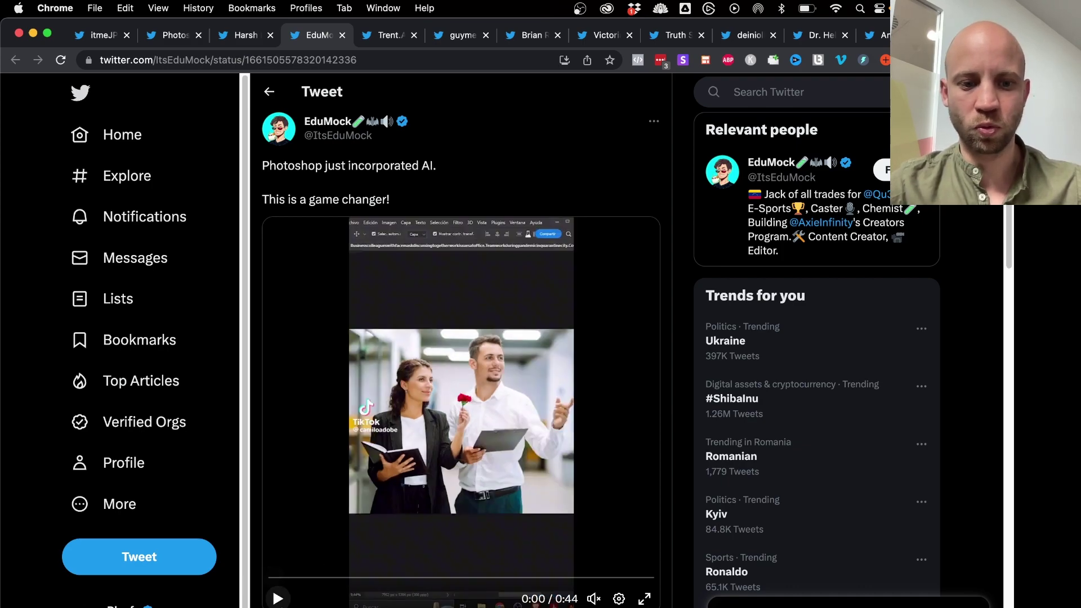
click(278, 600)
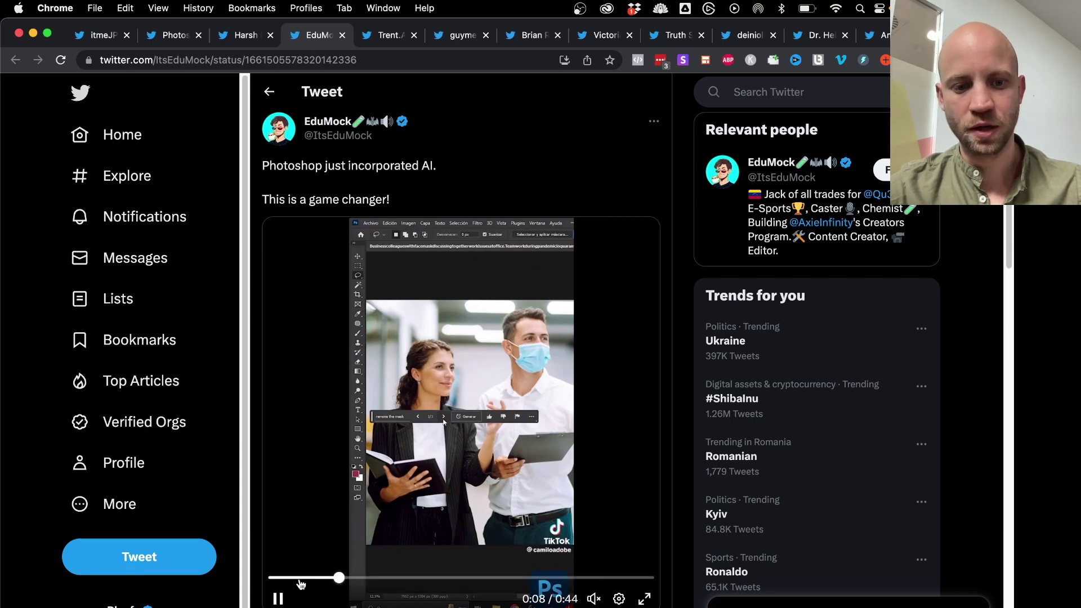
click(283, 578)
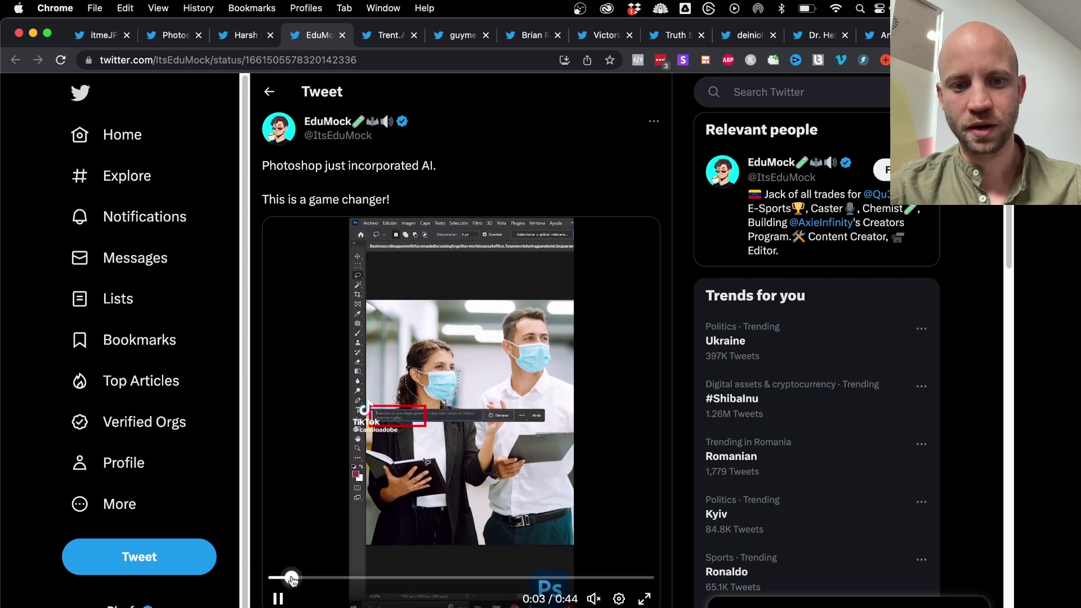
click(645, 599)
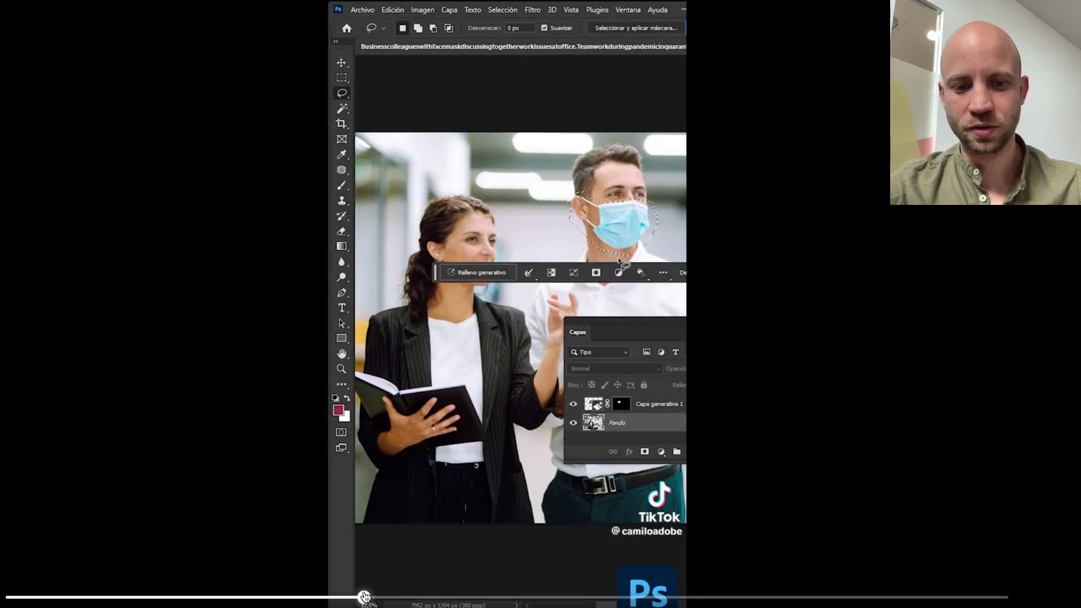
drag(362, 597, 833, 588)
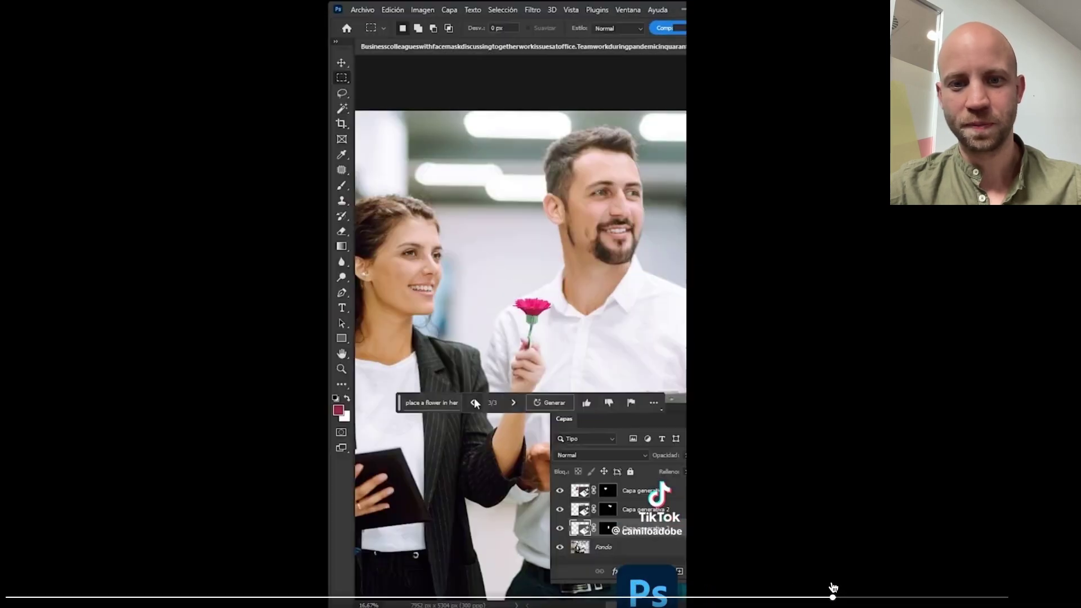
key(Escape)
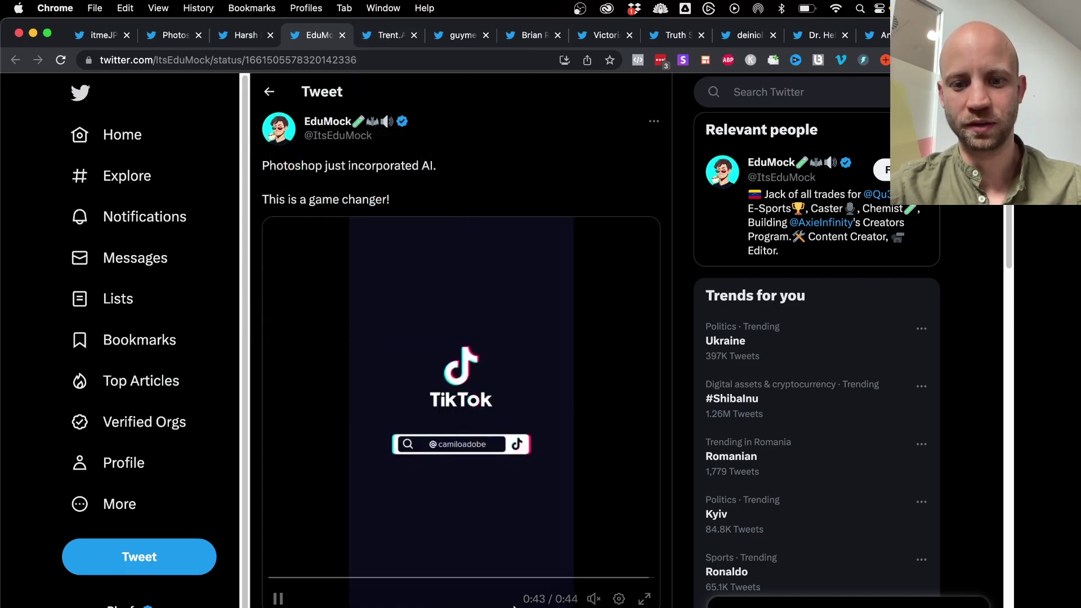
Open the album-cover extension tweet and play its video, scrubbing between covers.
click(386, 37)
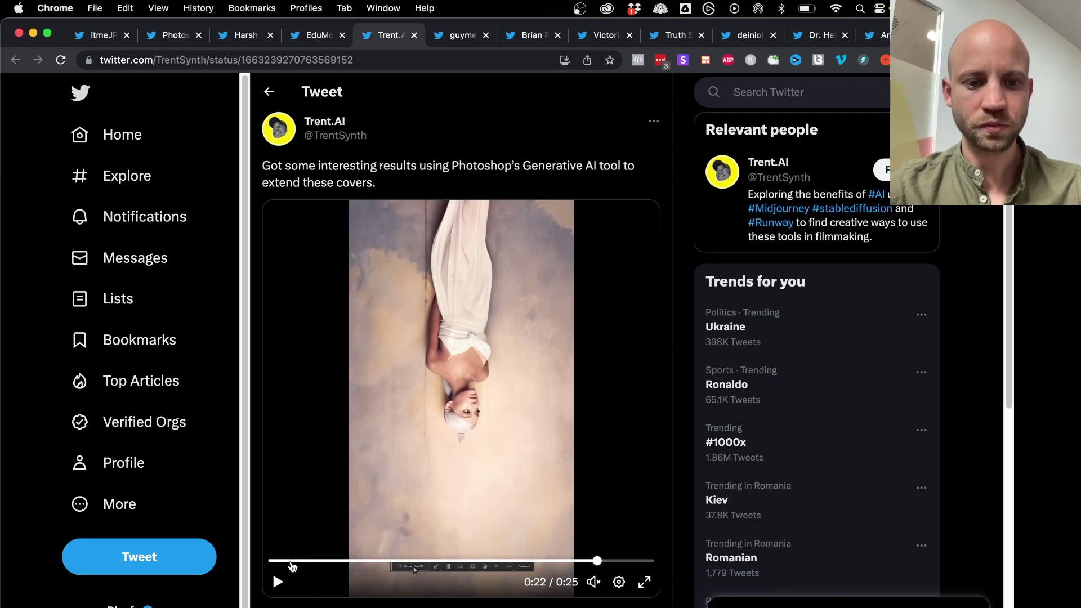
click(298, 561)
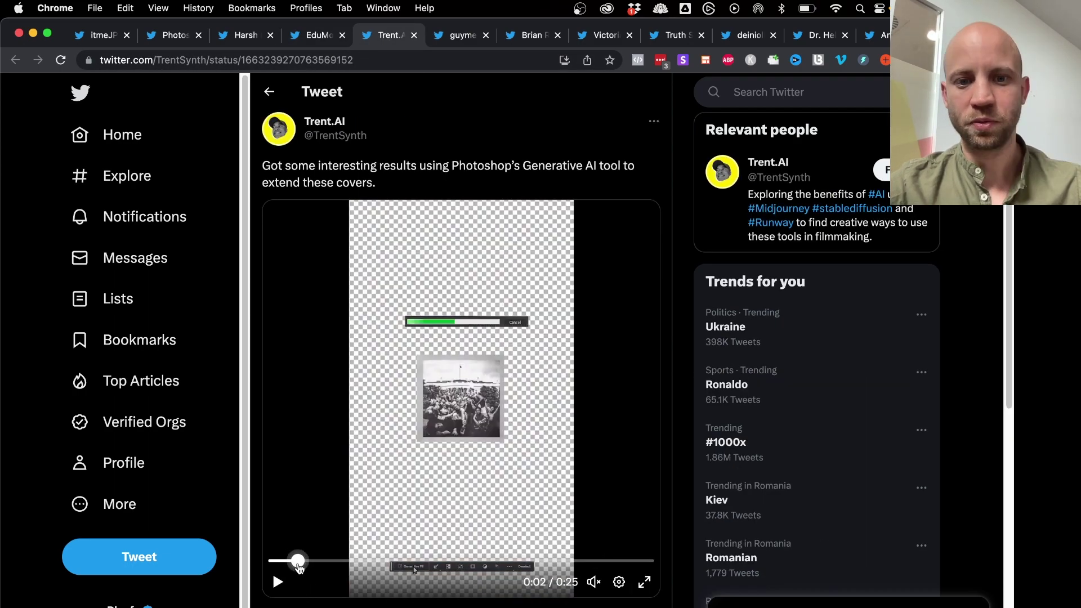
drag(299, 566, 293, 562)
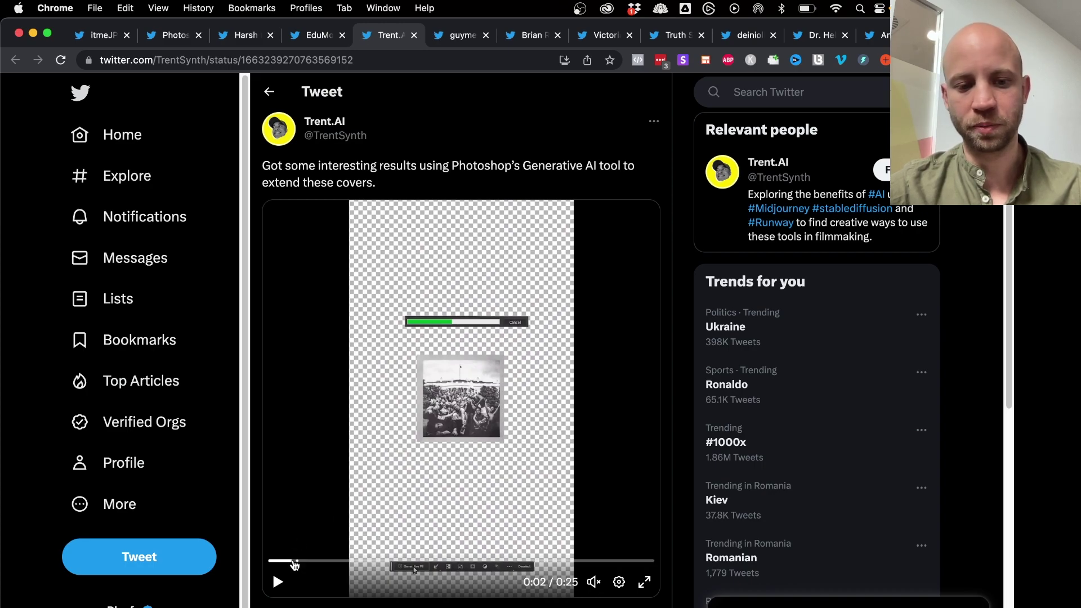
click(278, 582)
drag(298, 570, 347, 563)
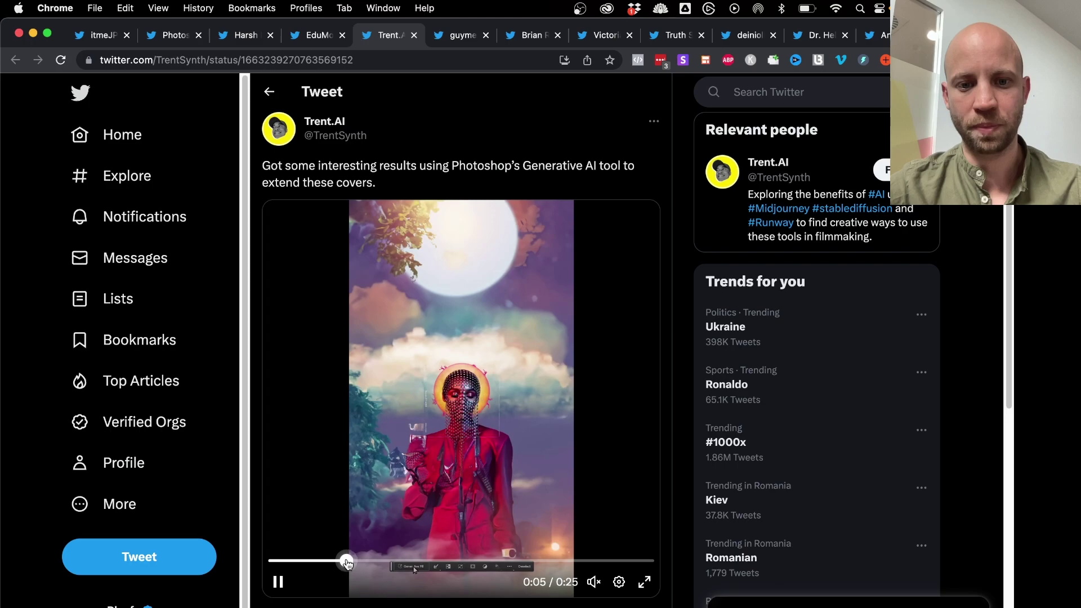
click(332, 564)
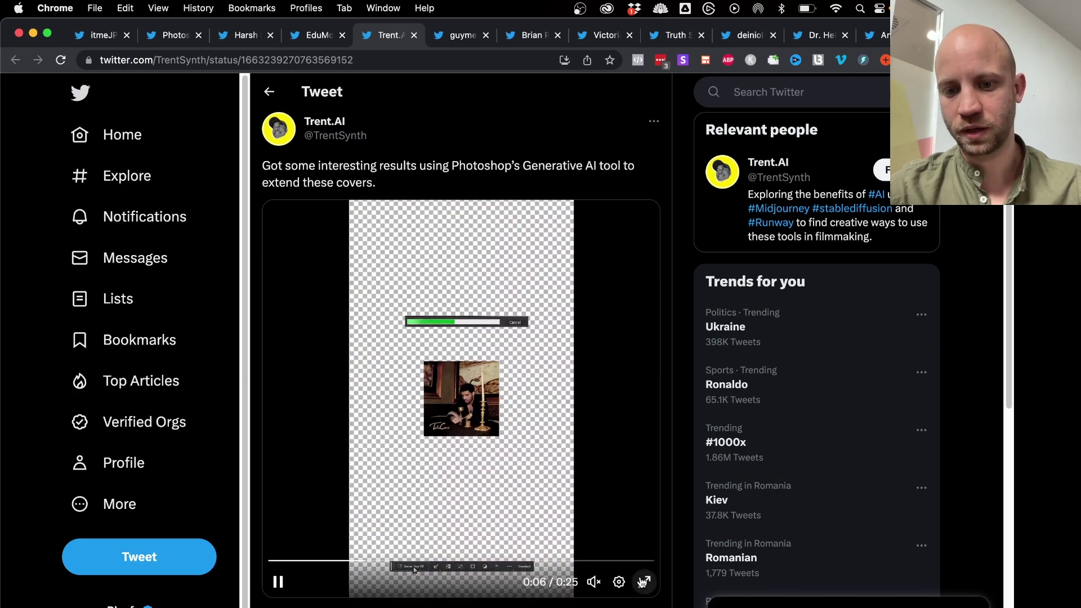
Rewatch the cover video full screen, then open the 'Adobe Photoshop Generative AI' tweet.
click(644, 584)
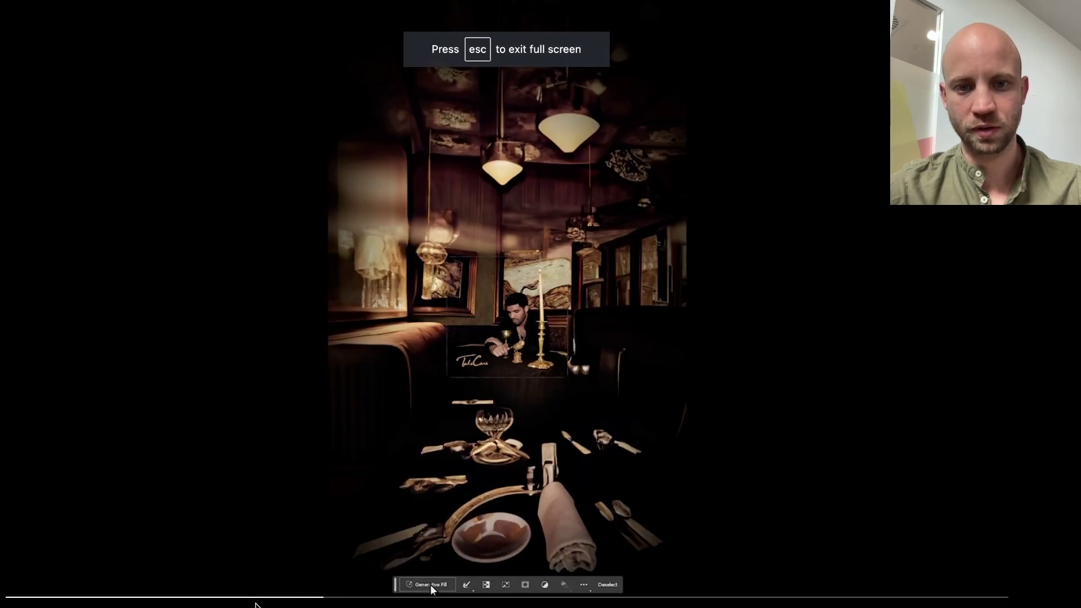
click(255, 598)
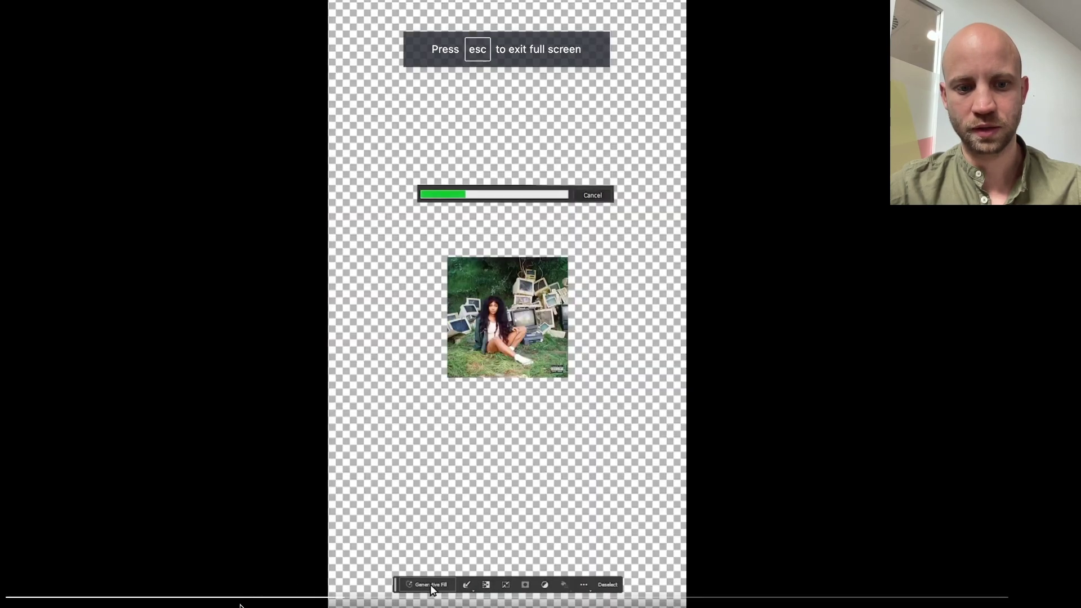
click(225, 598)
click(255, 598)
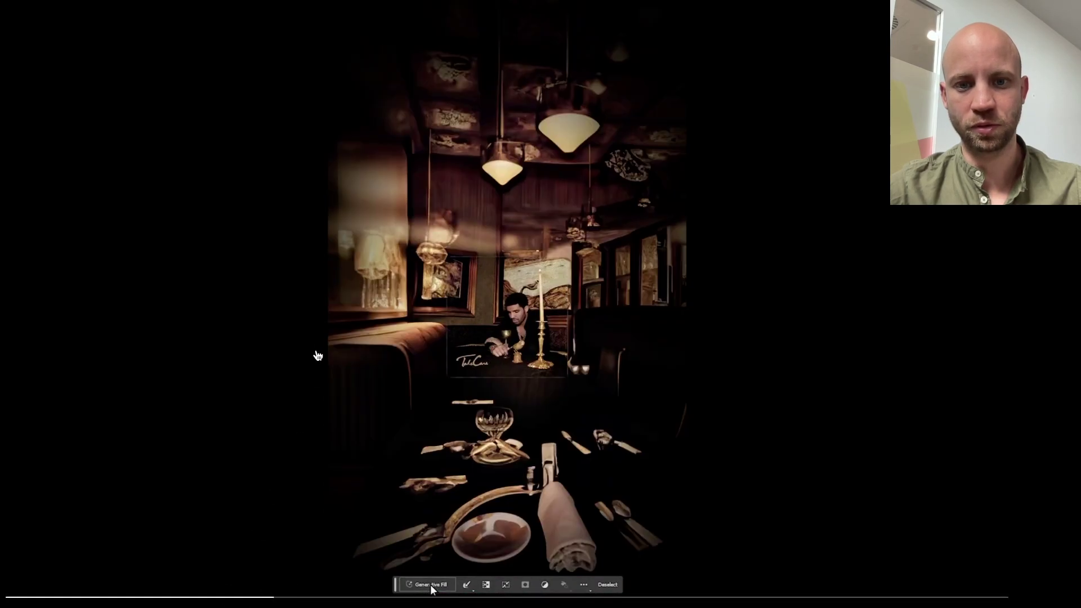
key(Escape)
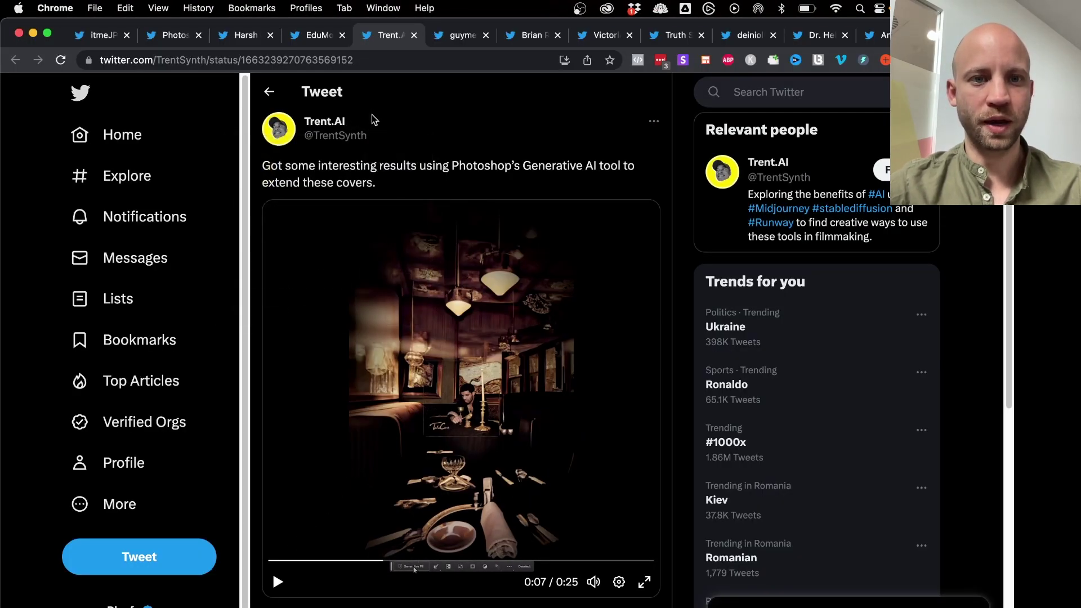
click(463, 36)
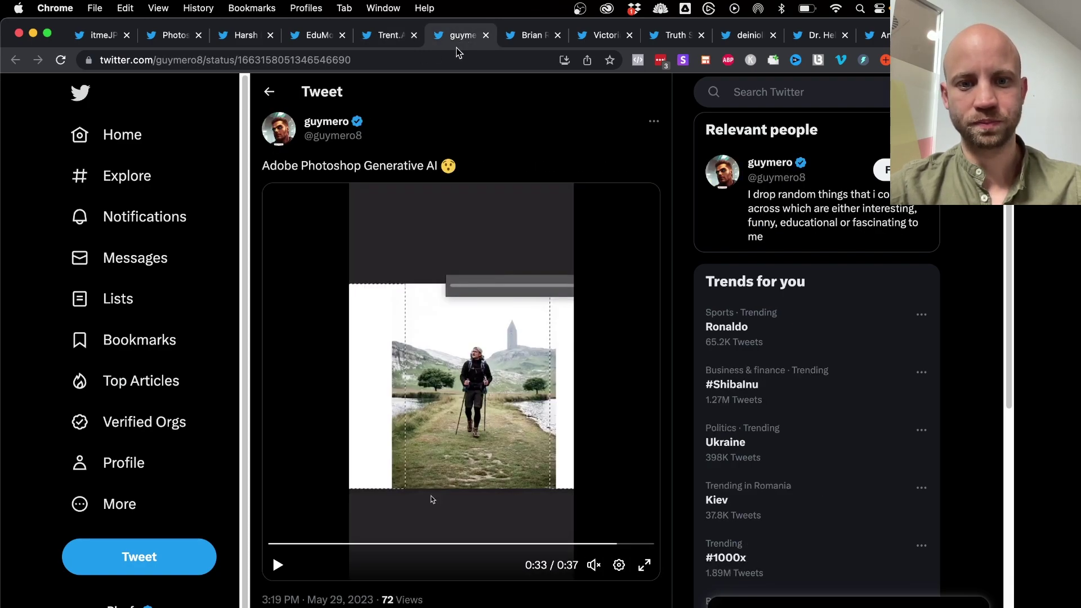
Scrub the hiker demo to the prompt-entry moment, watch it full screen, then open the next tweet.
click(296, 544)
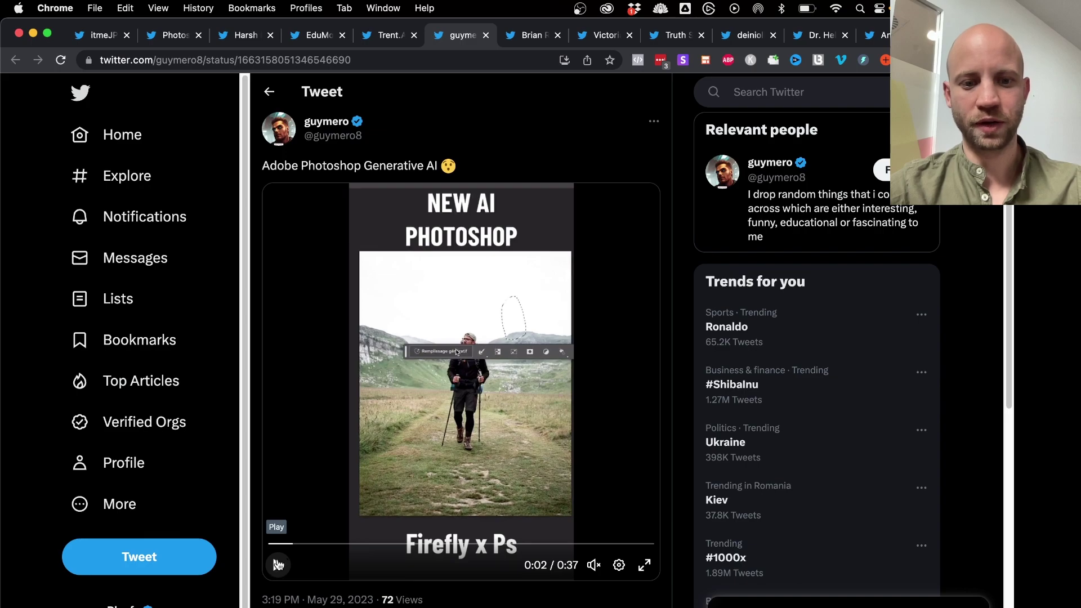
click(277, 544)
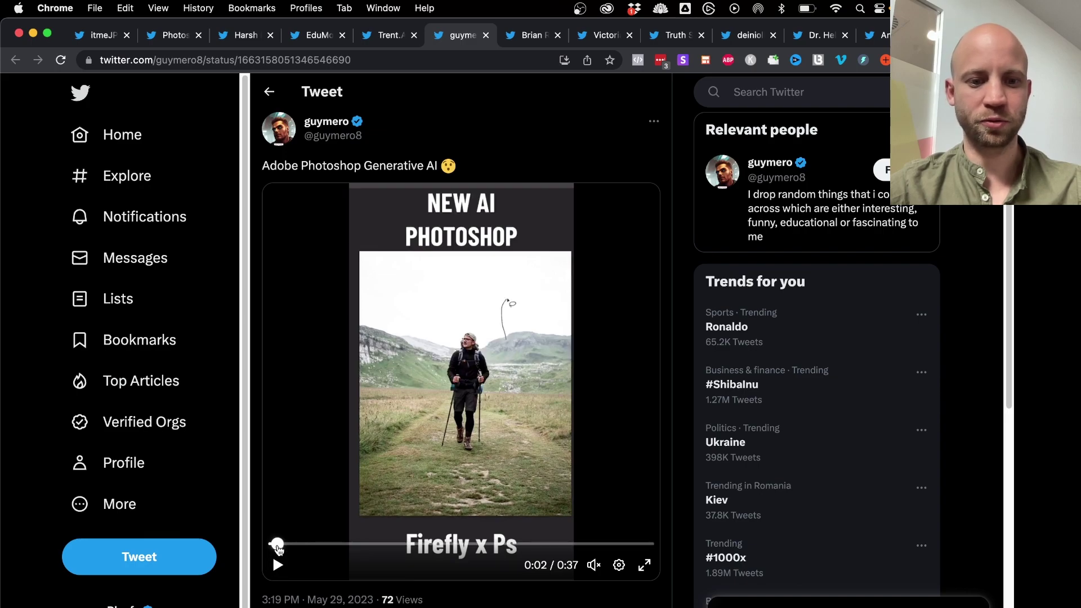
drag(275, 545, 551, 544)
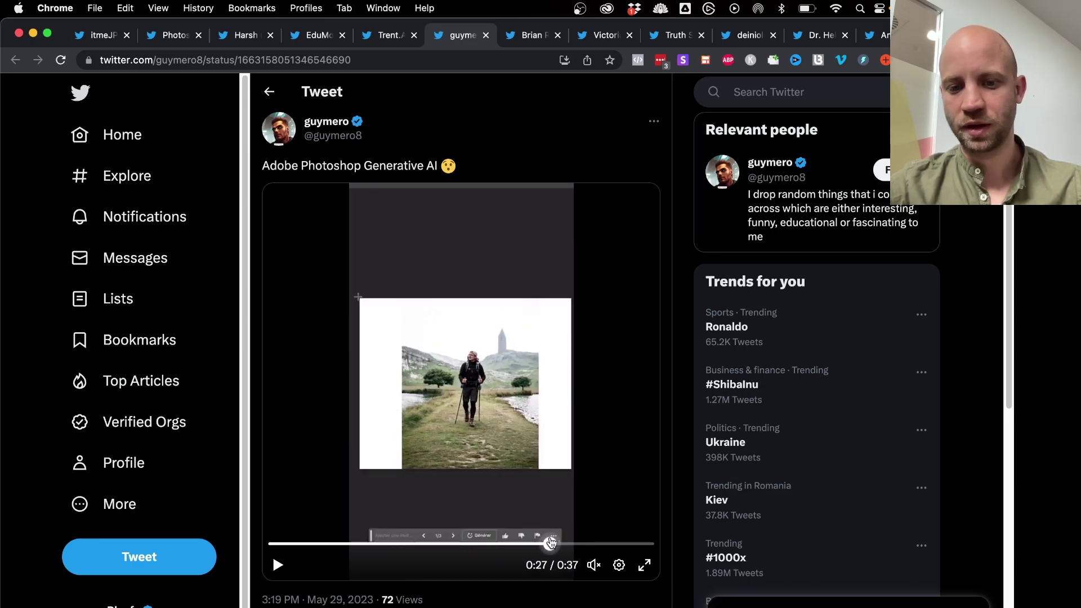
click(644, 565)
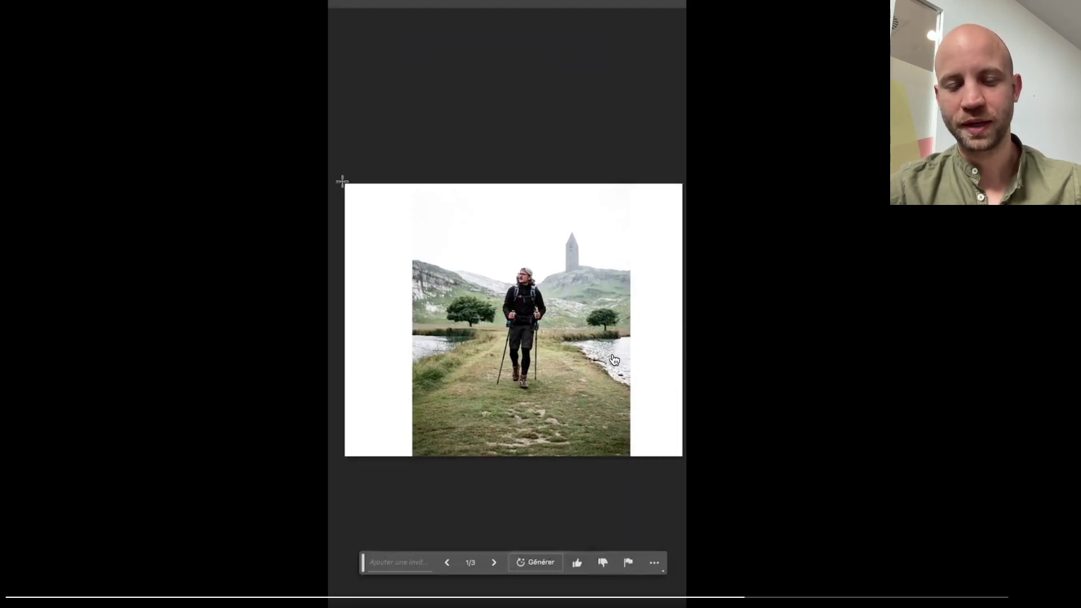
key(Escape)
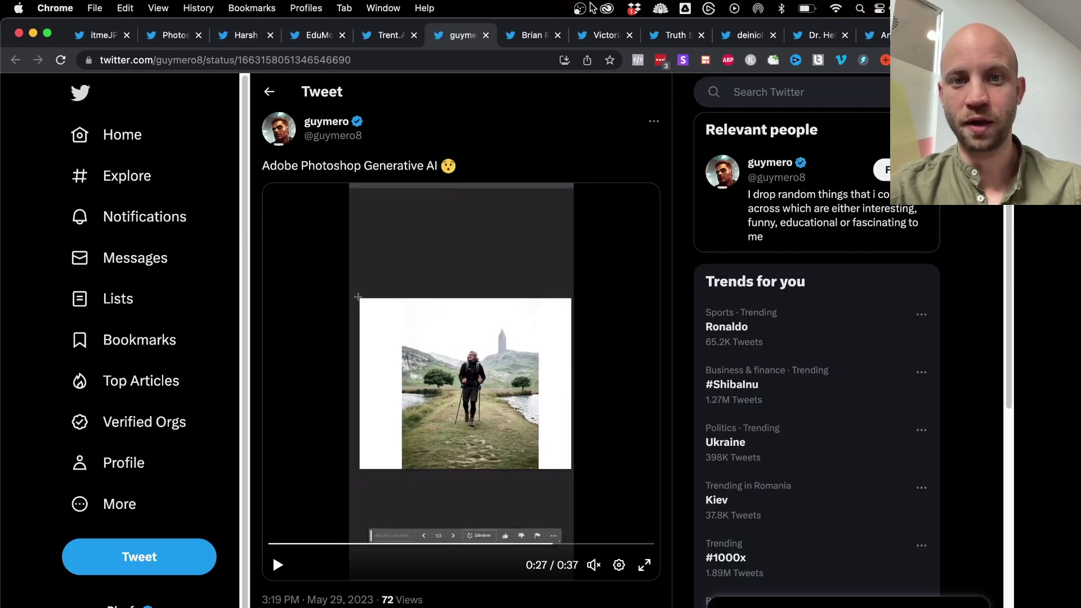
click(529, 36)
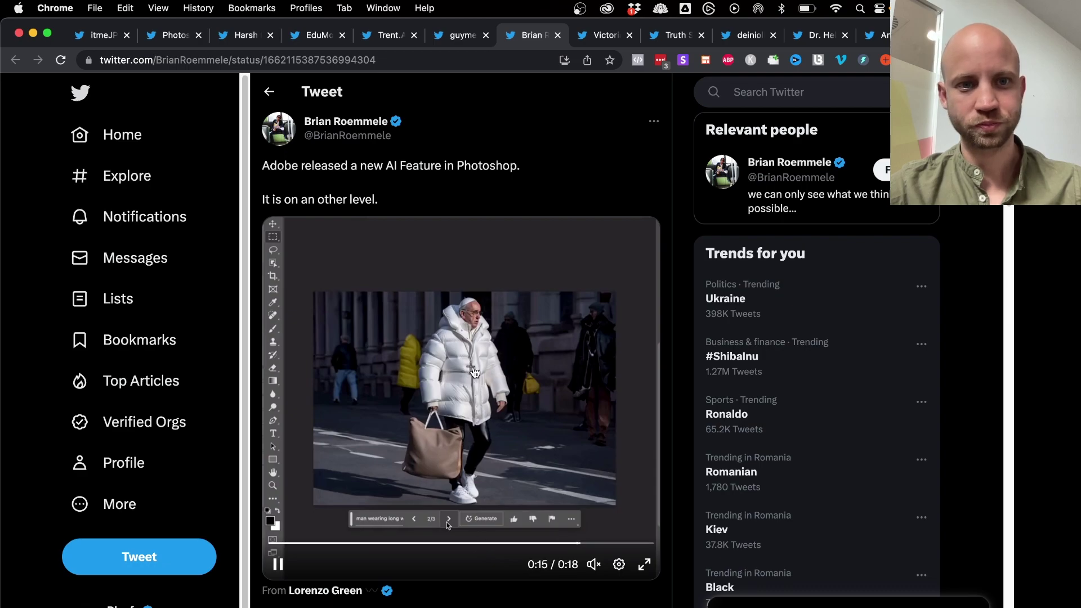
Switch to the winking-woman tweet and play its demo, skipping a few seconds ahead.
mouse_move(335, 125)
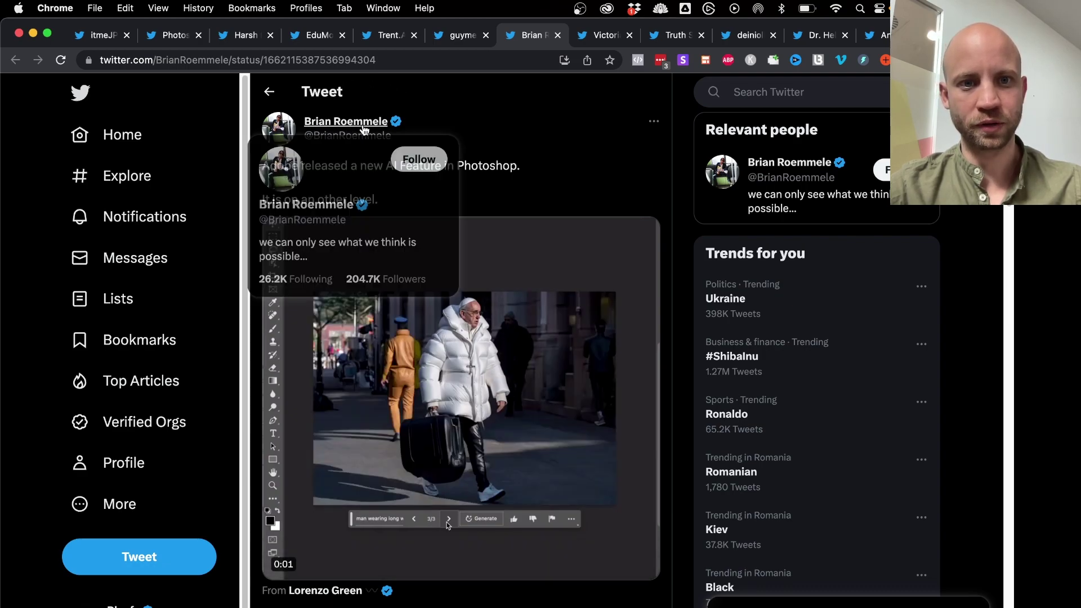
key(ctrl+Tab)
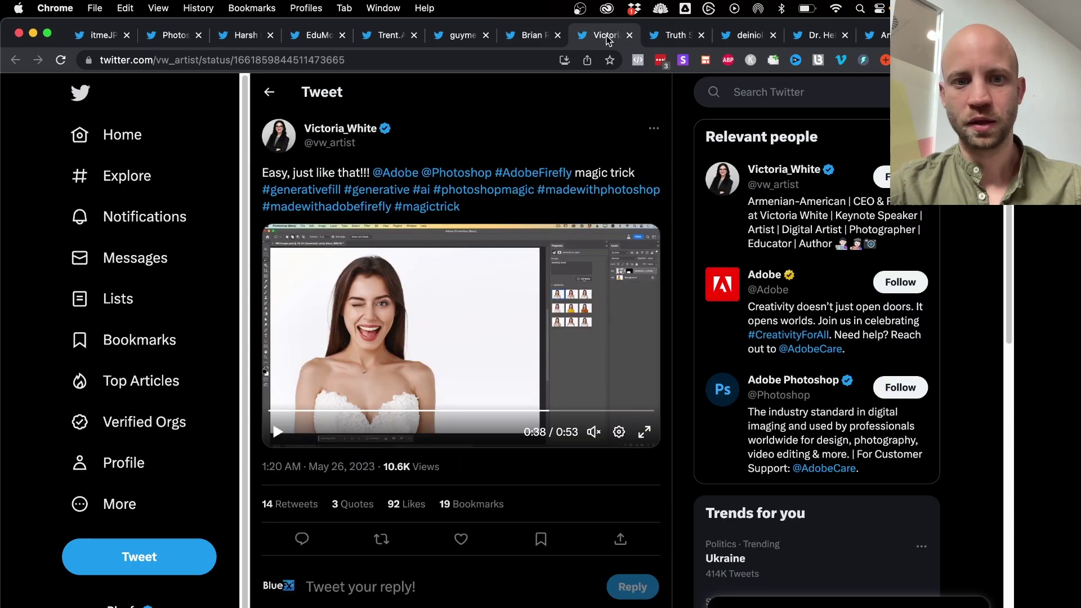
click(270, 413)
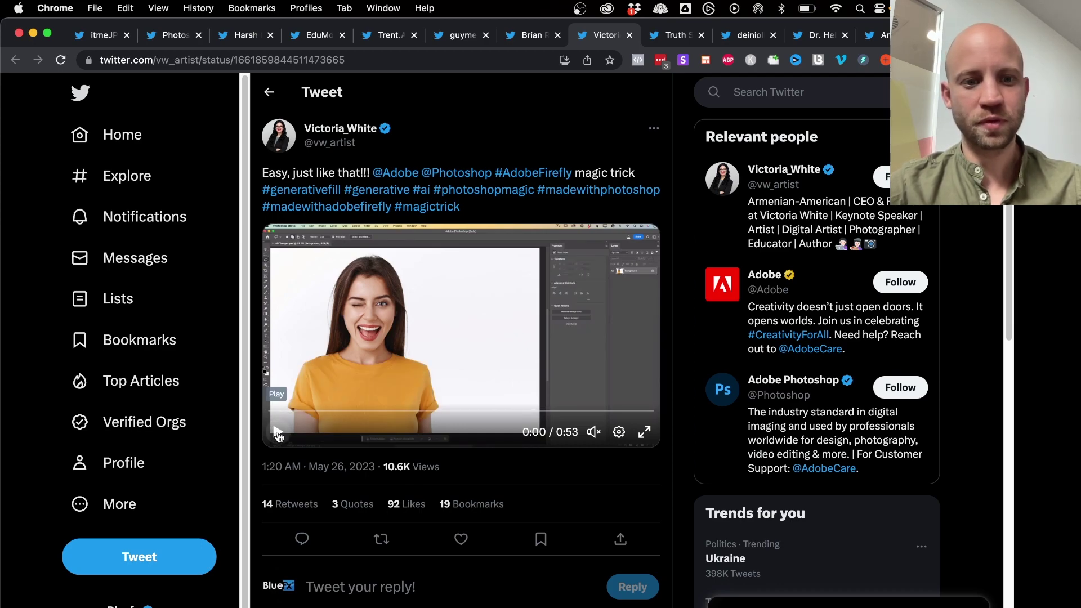
click(282, 417)
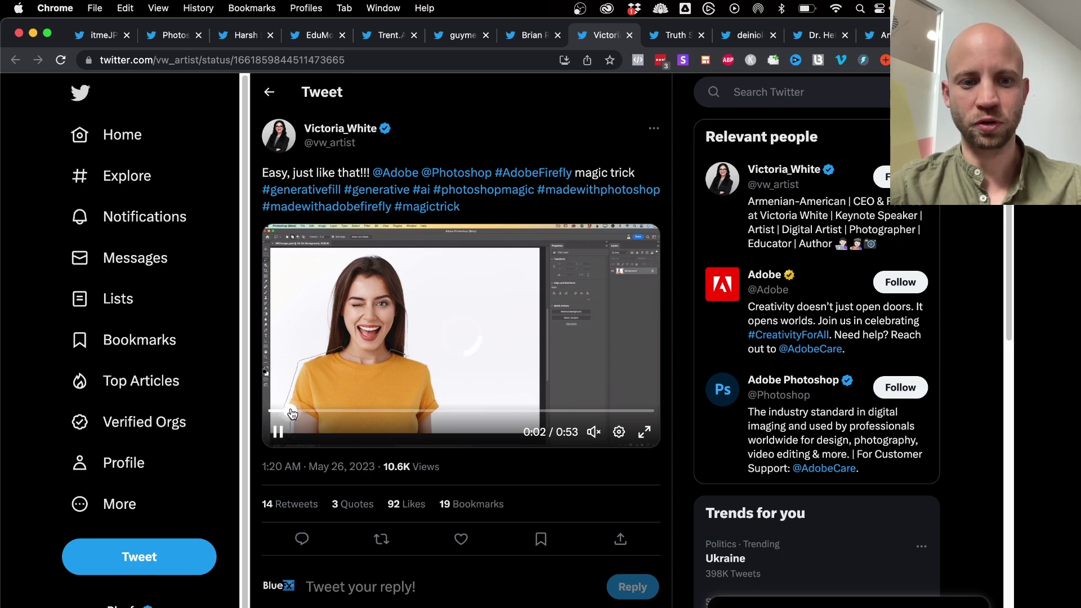
drag(286, 413, 315, 410)
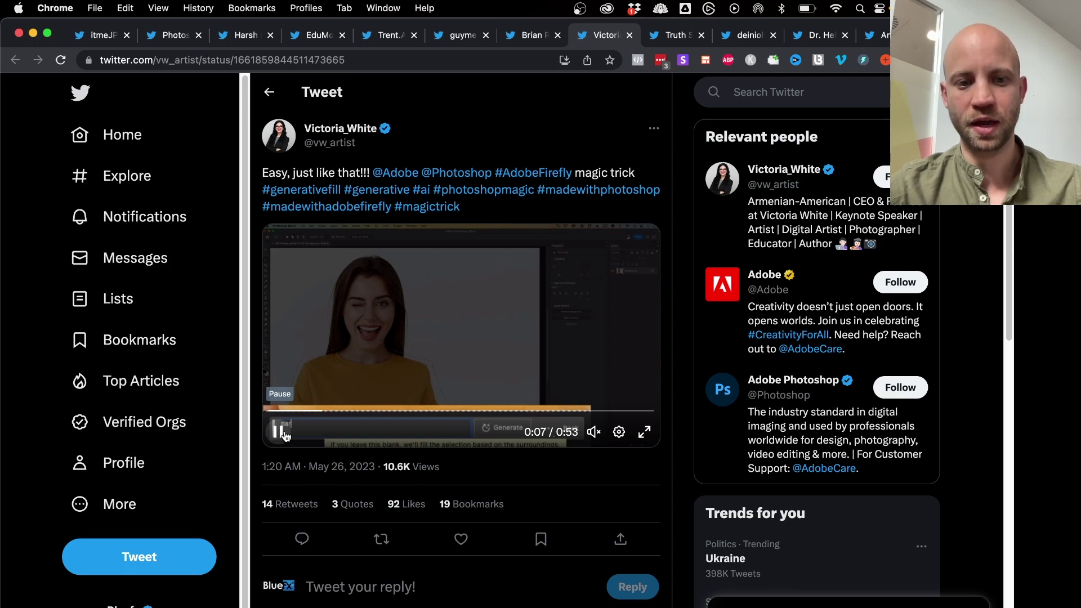
mouse_move(344, 411)
mouse_down()
mouse_move(369, 412)
mouse_move(359, 411)
mouse_up()
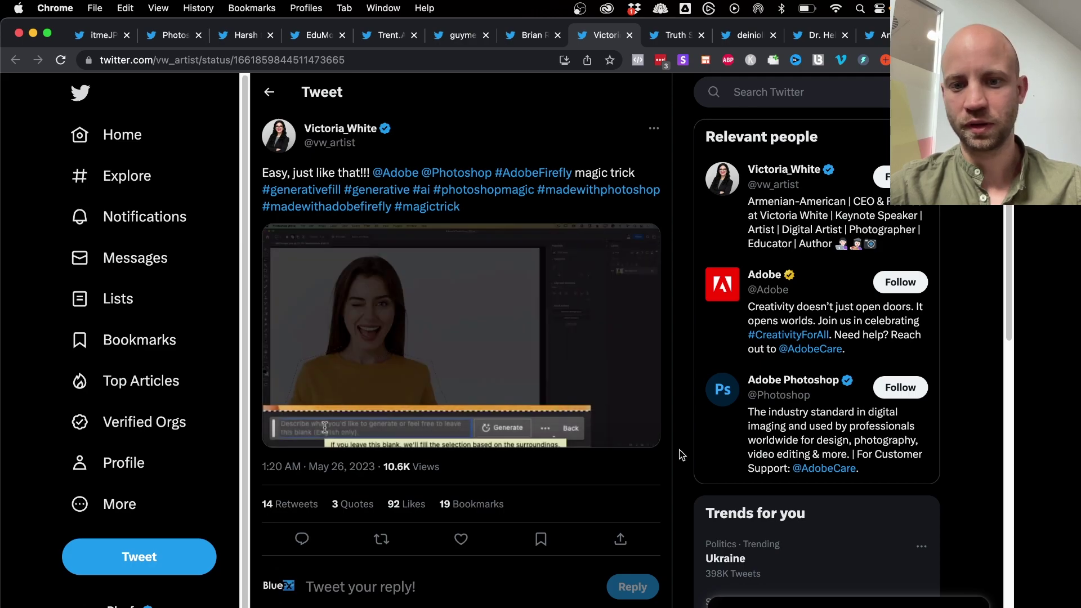
Watch the outfit demo full screen, then skip to the later outfits and pause near the end.
click(645, 433)
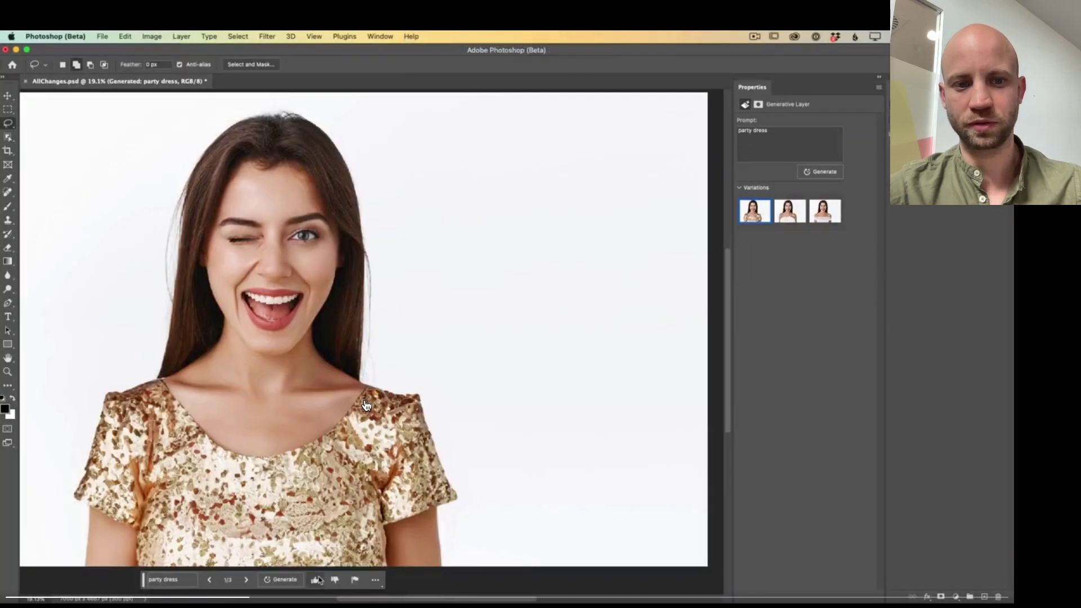
key(Escape)
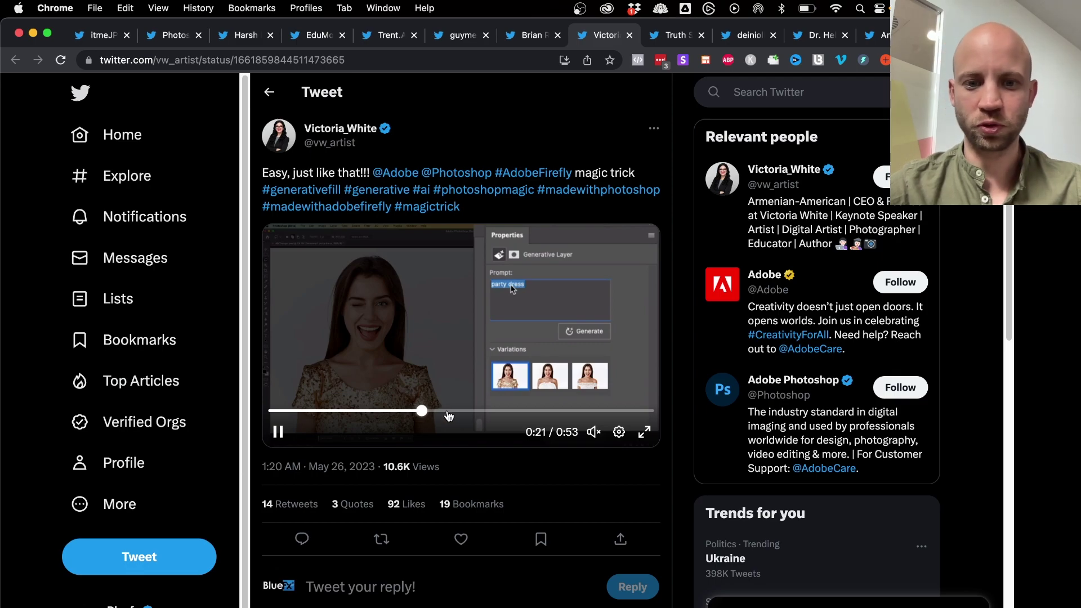
drag(466, 412, 541, 410)
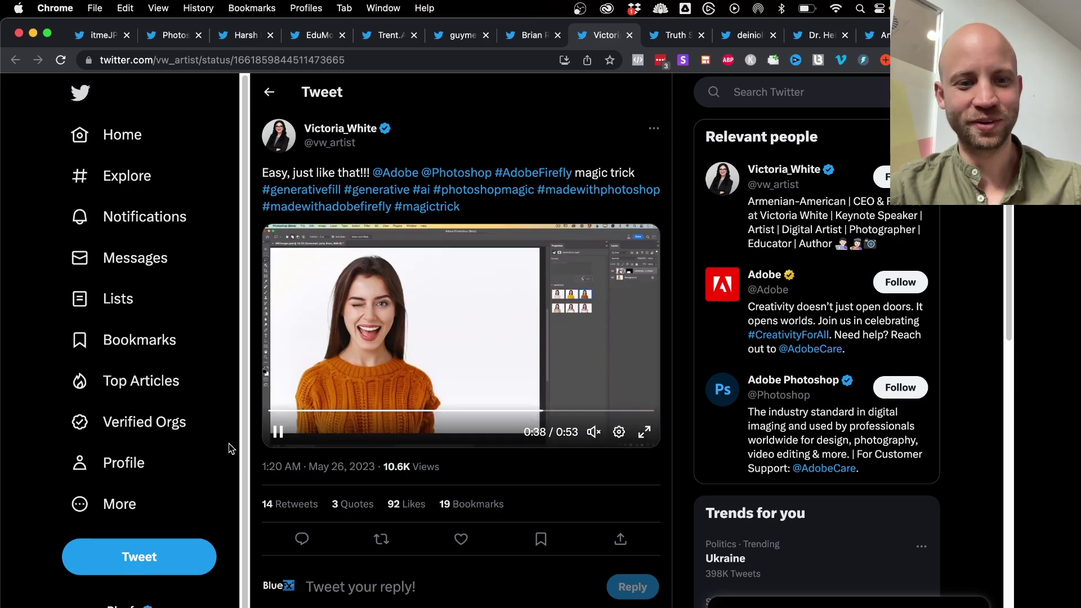
click(309, 315)
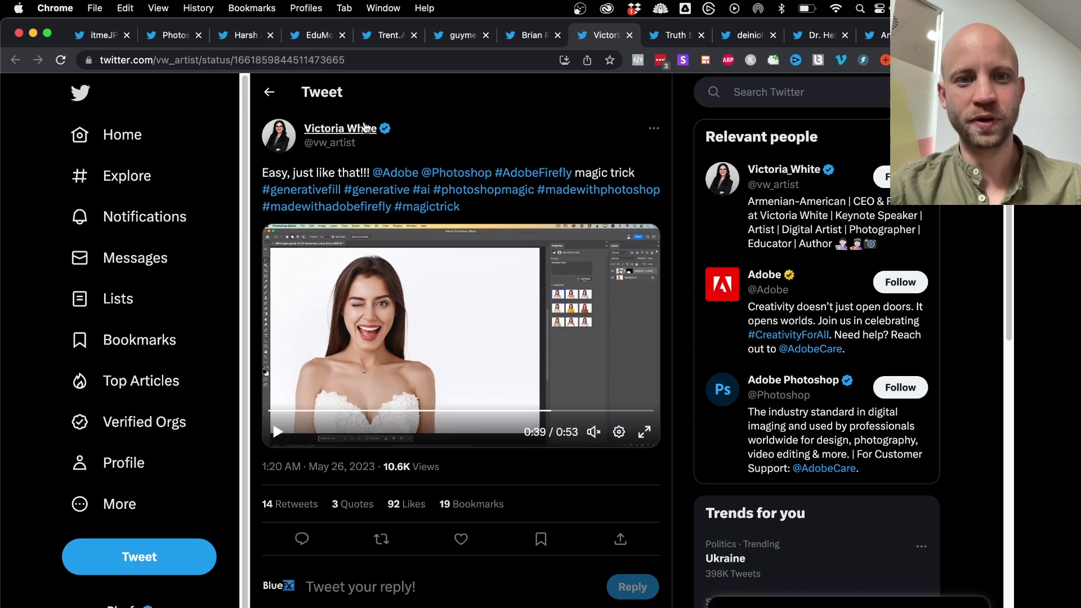
Open the Adobe first Generative AI tool tweet, scrub its glacier demo, and move to the next tweet.
click(671, 37)
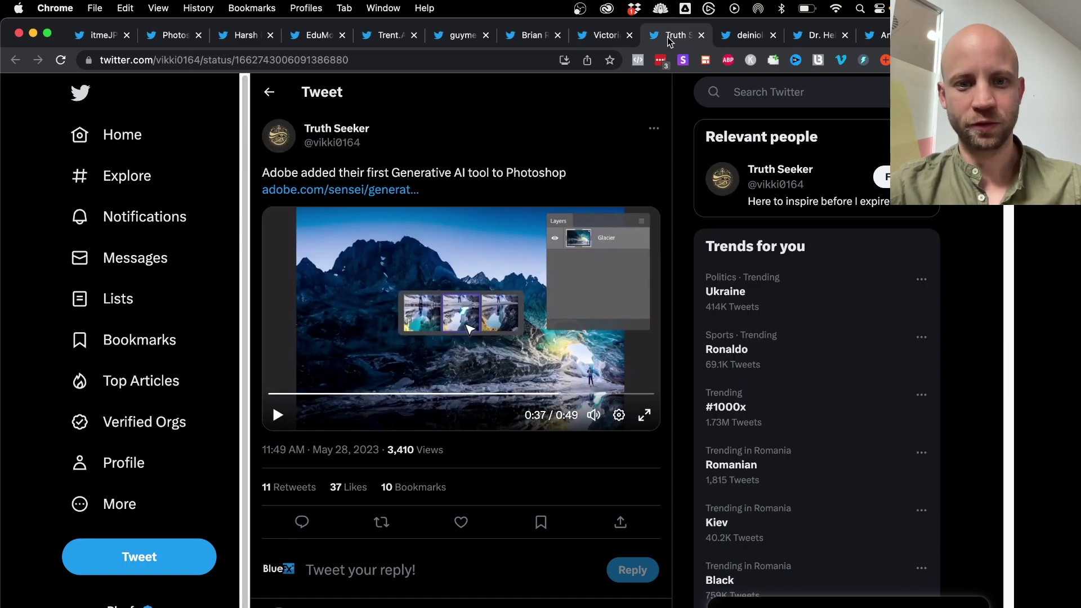
drag(375, 394, 495, 394)
key(ctrl+Tab)
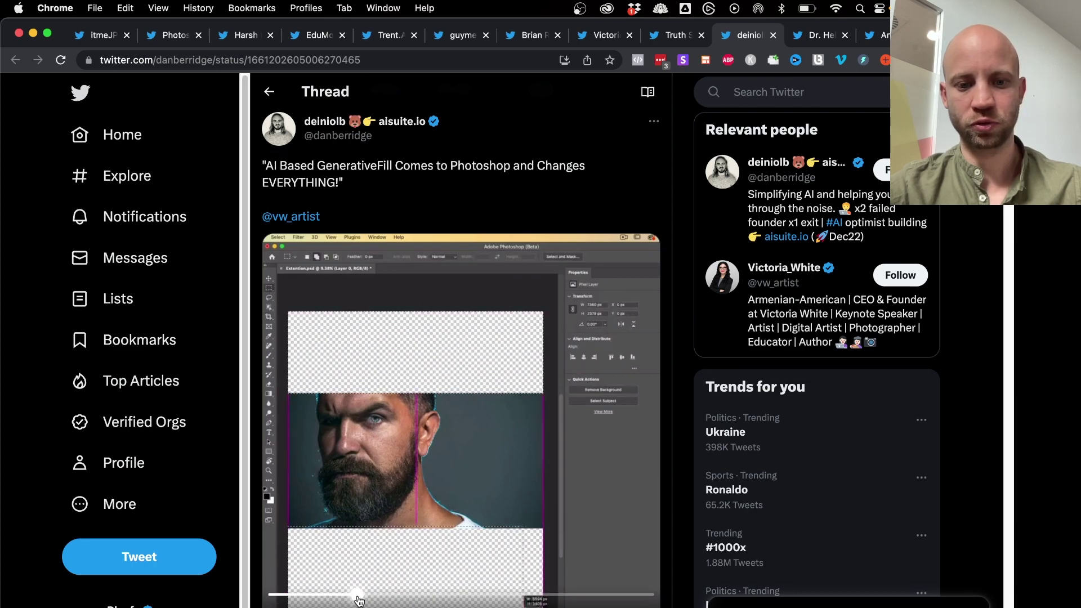
Skip through the bearded-man demo's generated background and hairstyles, then open the shopping tweet.
click(404, 595)
drag(404, 595, 466, 595)
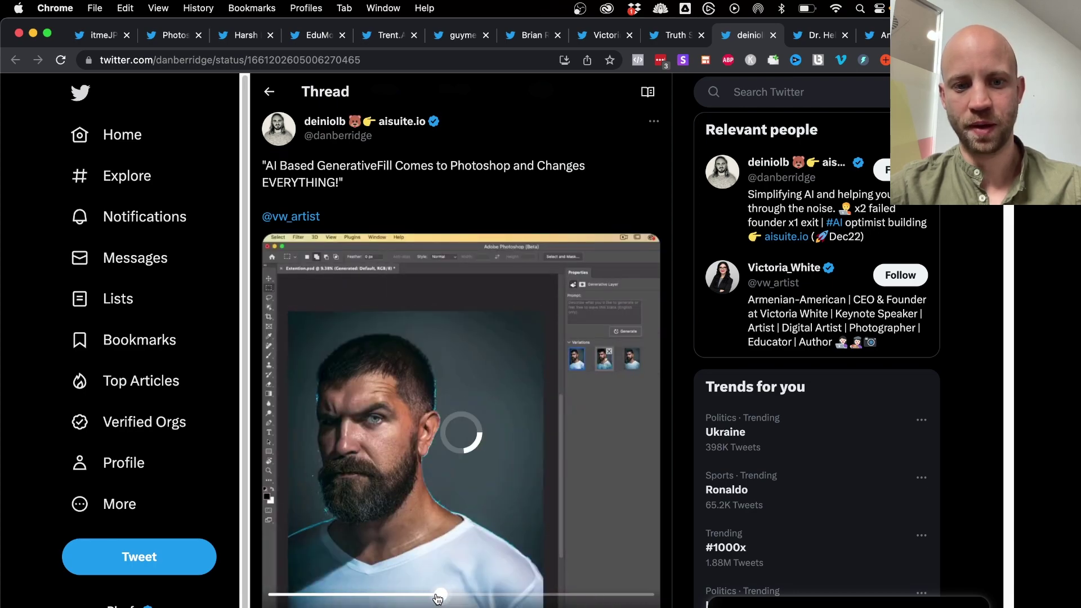
drag(465, 596, 559, 598)
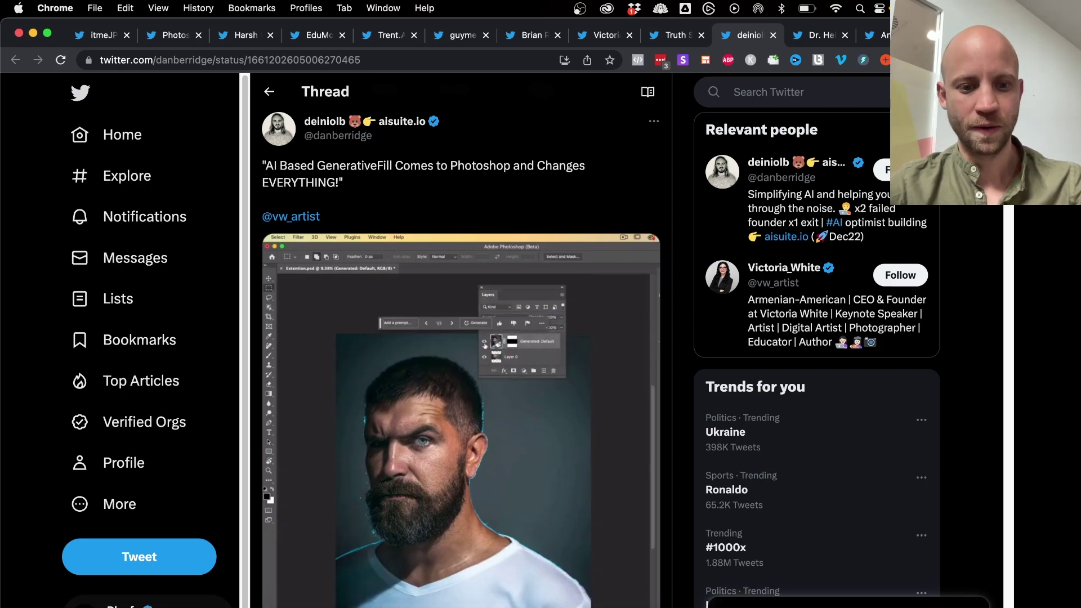
click(813, 34)
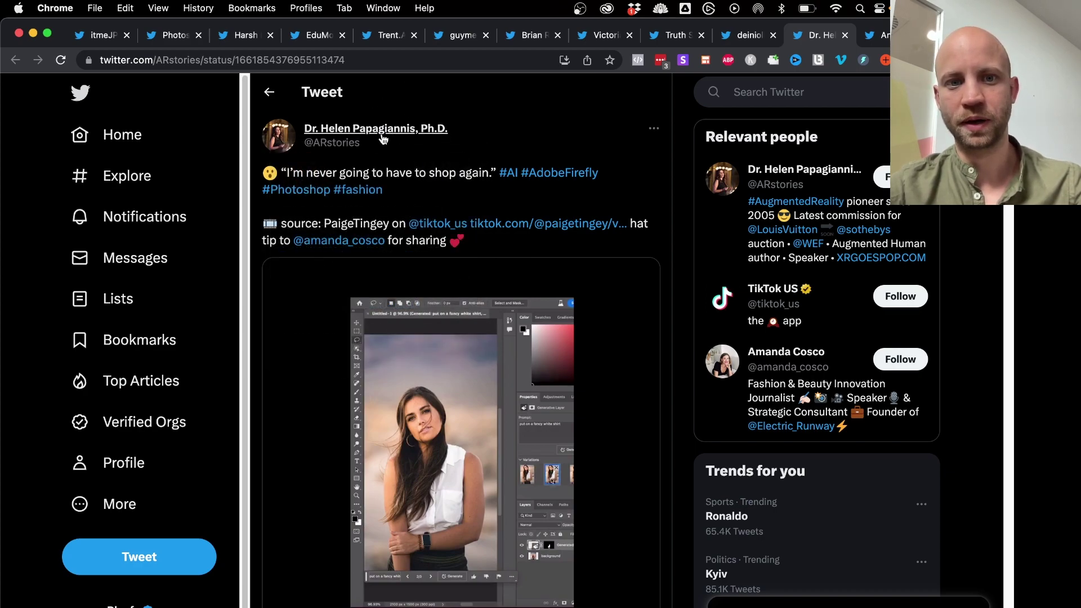
mouse_move(397, 134)
key(ctrl+Tab)
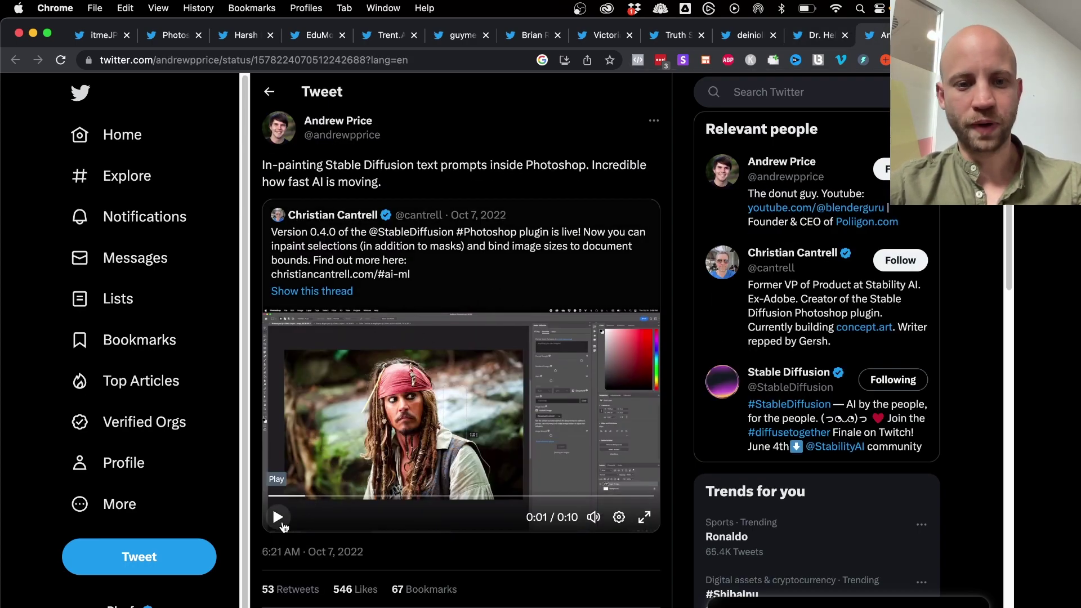
click(278, 518)
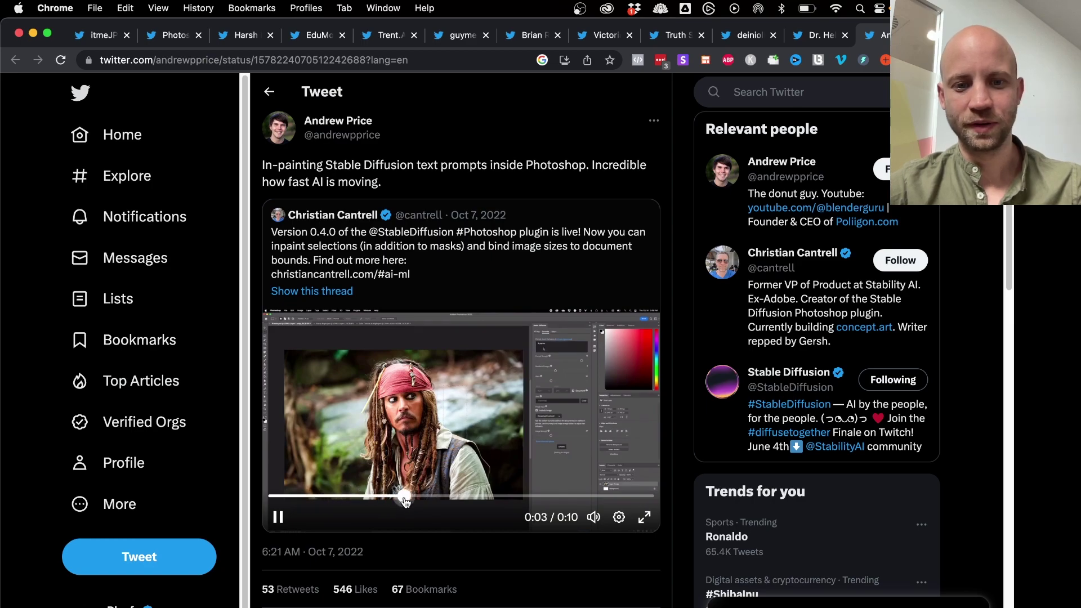
click(594, 518)
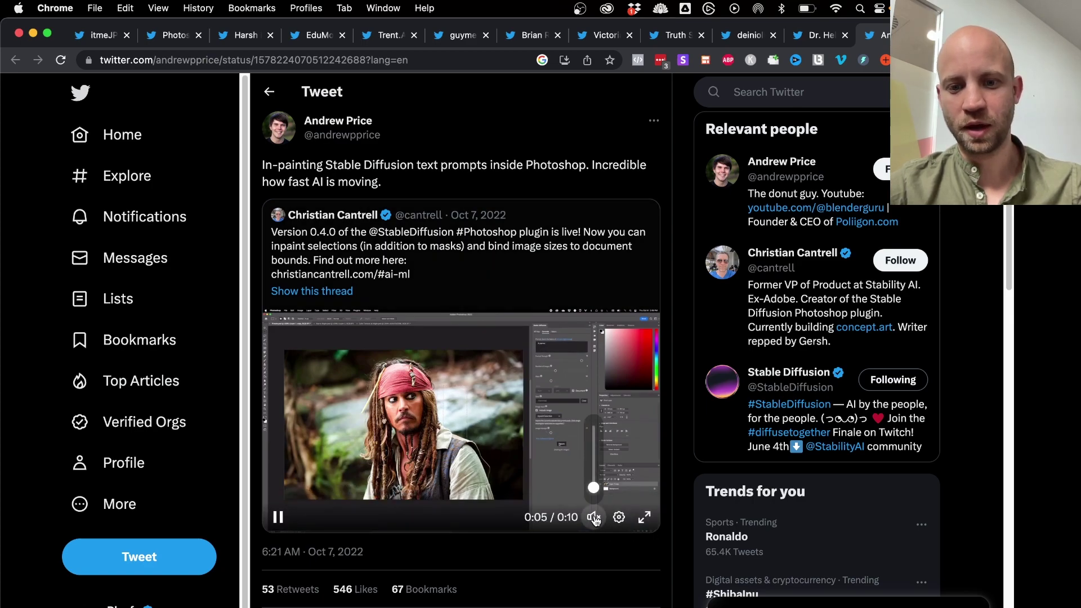
drag(495, 496, 559, 495)
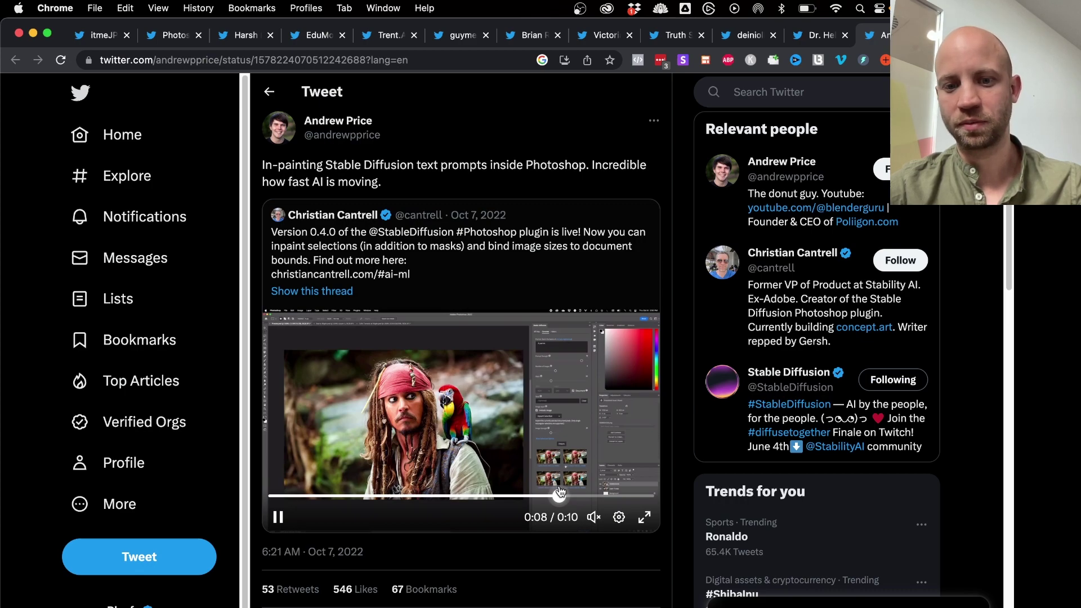
mouse_move(605, 496)
mouse_down()
mouse_move(493, 495)
mouse_move(642, 496)
mouse_move(586, 496)
mouse_up()
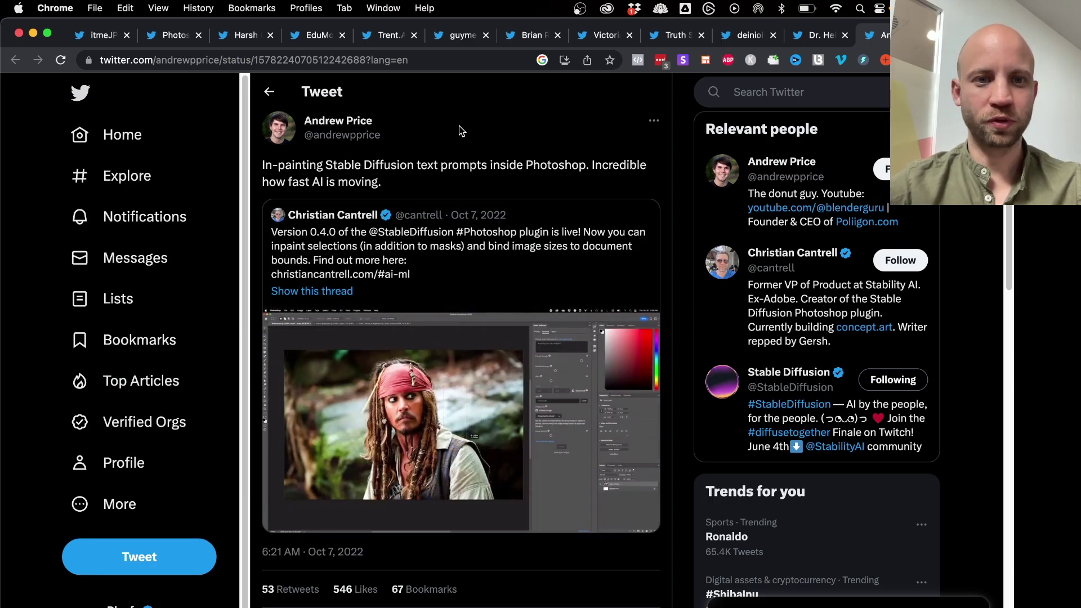
drag(420, 124, 312, 122)
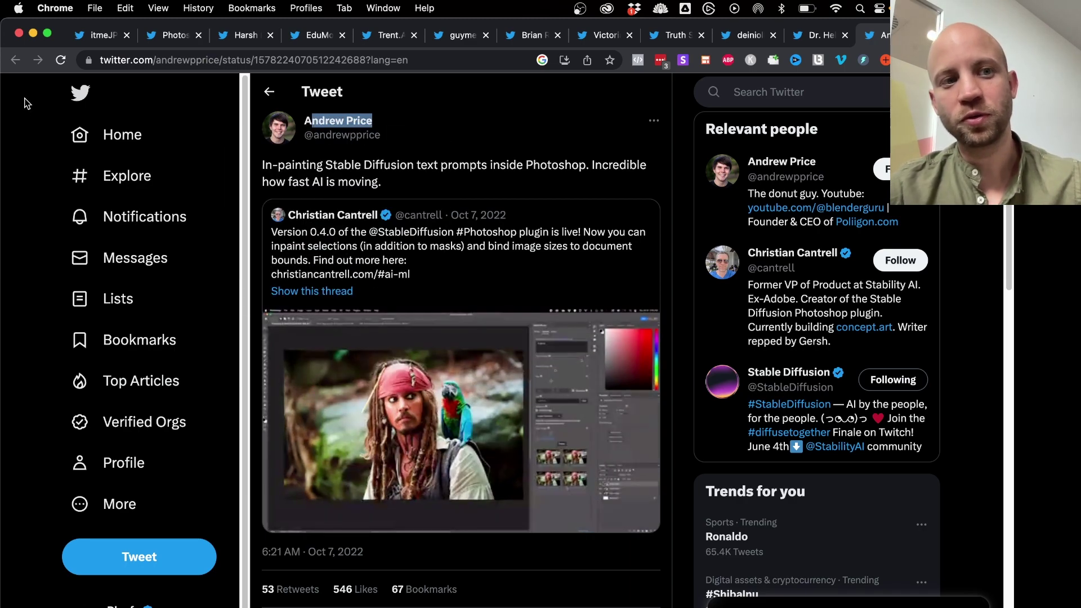
Minimize Chrome and maximize the Creative Cloud window.
click(32, 37)
drag(705, 311, 411, 50)
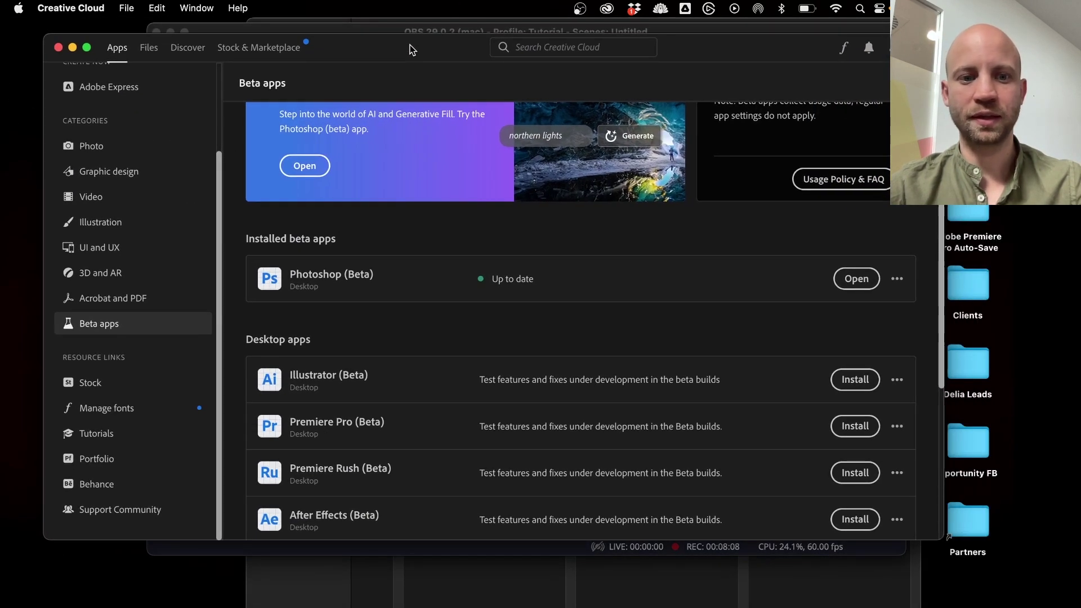
double_click(410, 50)
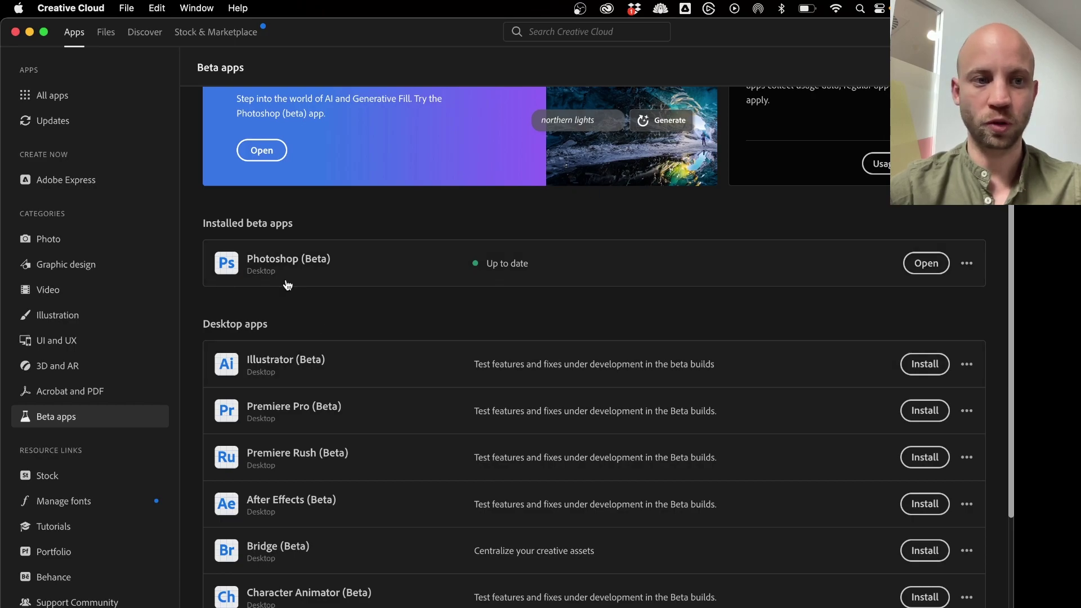
Browse the installed apps, return to Beta apps, and launch Photoshop (Beta).
click(67, 97)
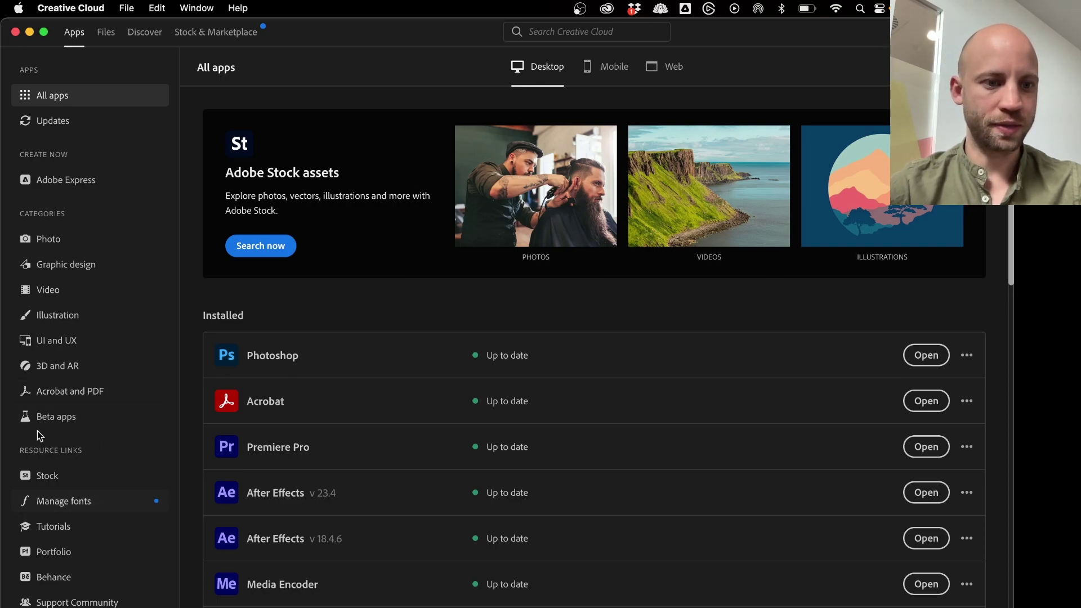
click(51, 417)
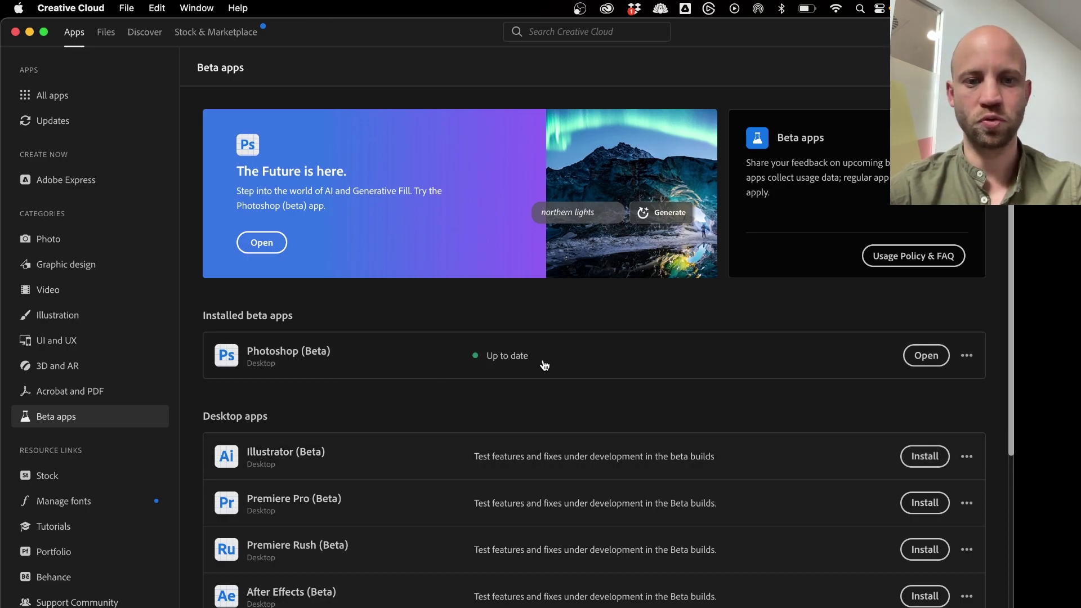
click(924, 364)
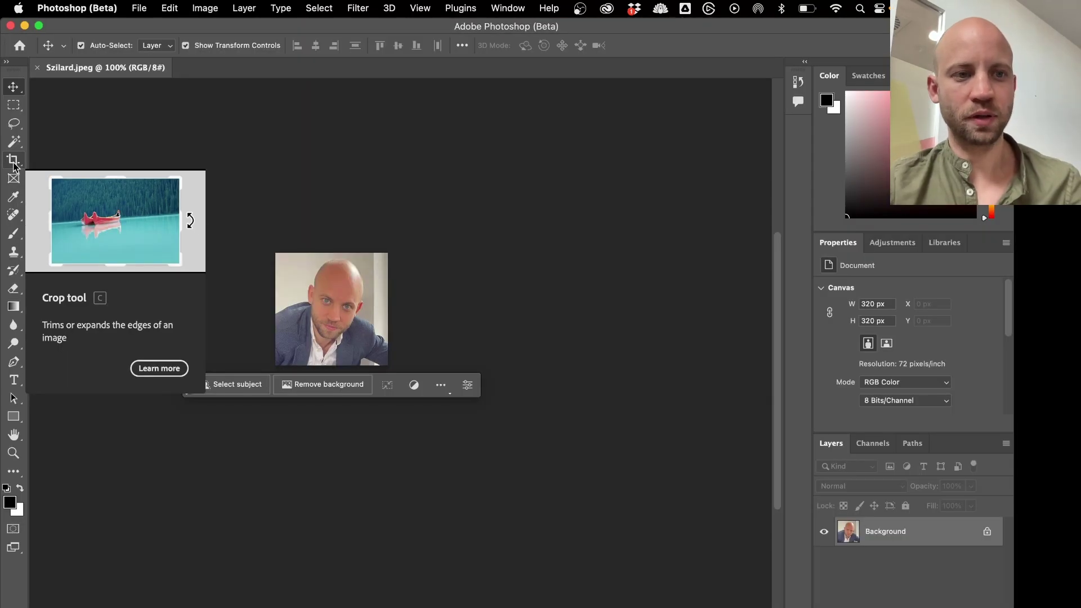
With the Crop tool, extend the canvas outward on all four sides of the portrait.
click(14, 161)
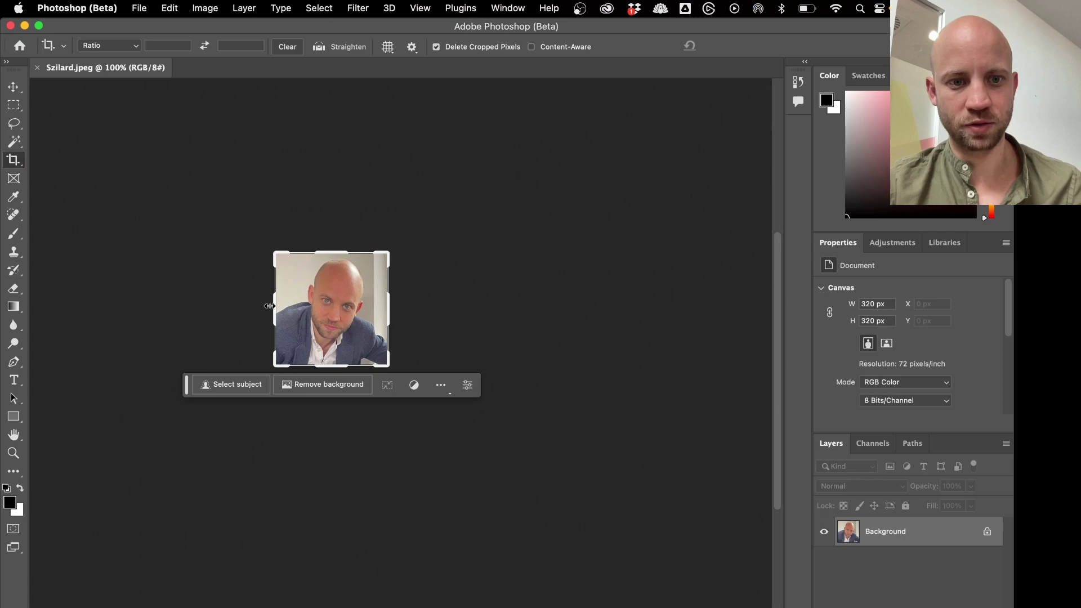
mouse_move(269, 306)
mouse_down()
mouse_move(217, 302)
mouse_move(254, 297)
mouse_up()
drag(339, 370, 334, 387)
drag(405, 316, 428, 315)
drag(325, 228, 324, 208)
Commit the 544 × 567 px canvas and Magic Wand-select the new white border.
key(Return)
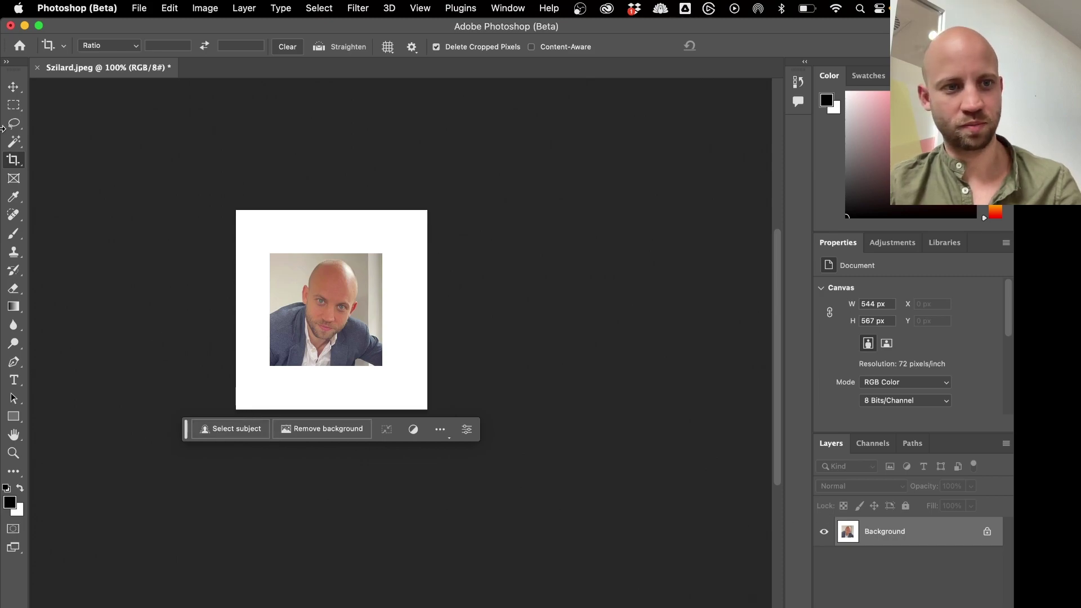
click(13, 141)
click(268, 229)
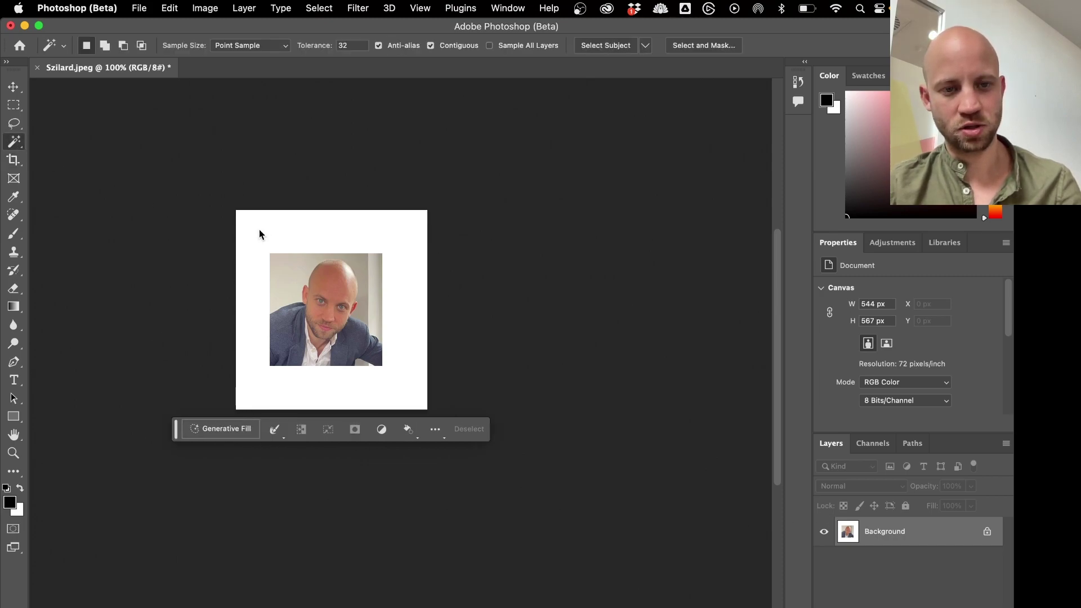
Run Generative Fill on the border with an empty prompt and keep variation 3/3 with desk and monitor.
click(232, 435)
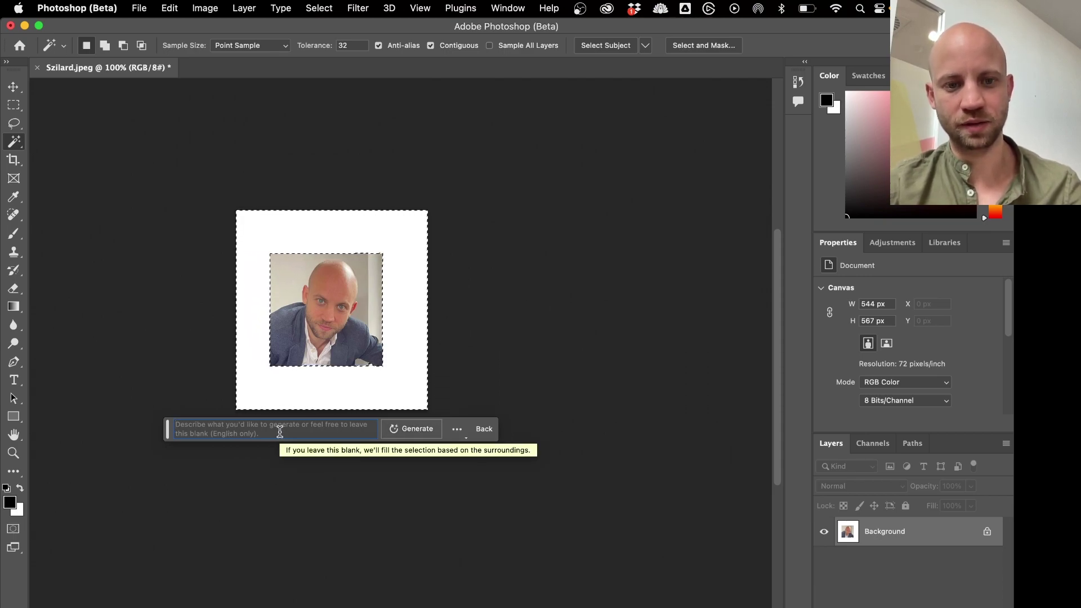
click(403, 434)
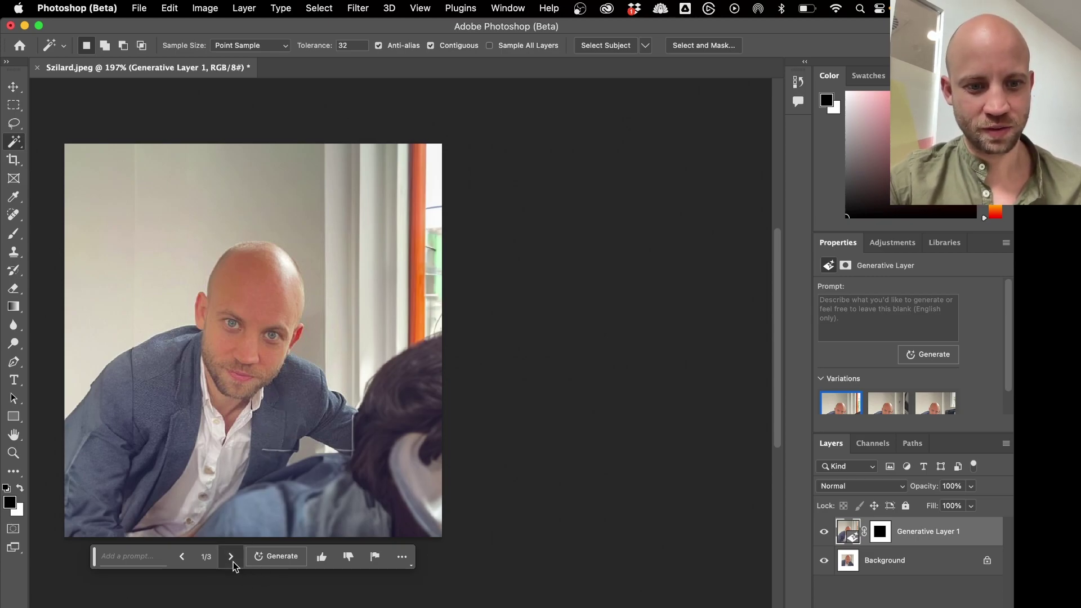
click(233, 562)
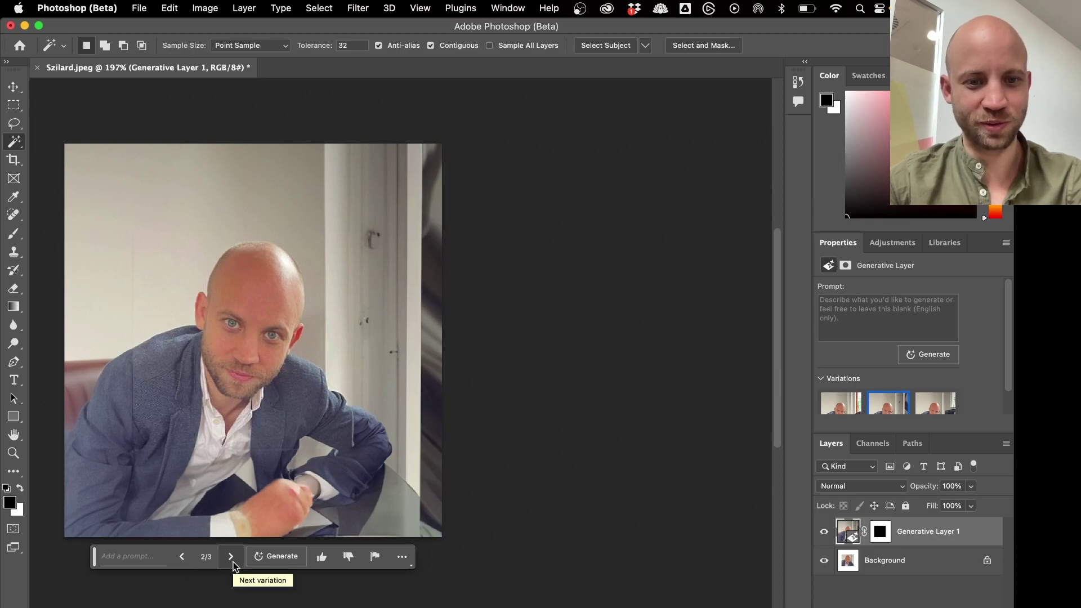
click(233, 562)
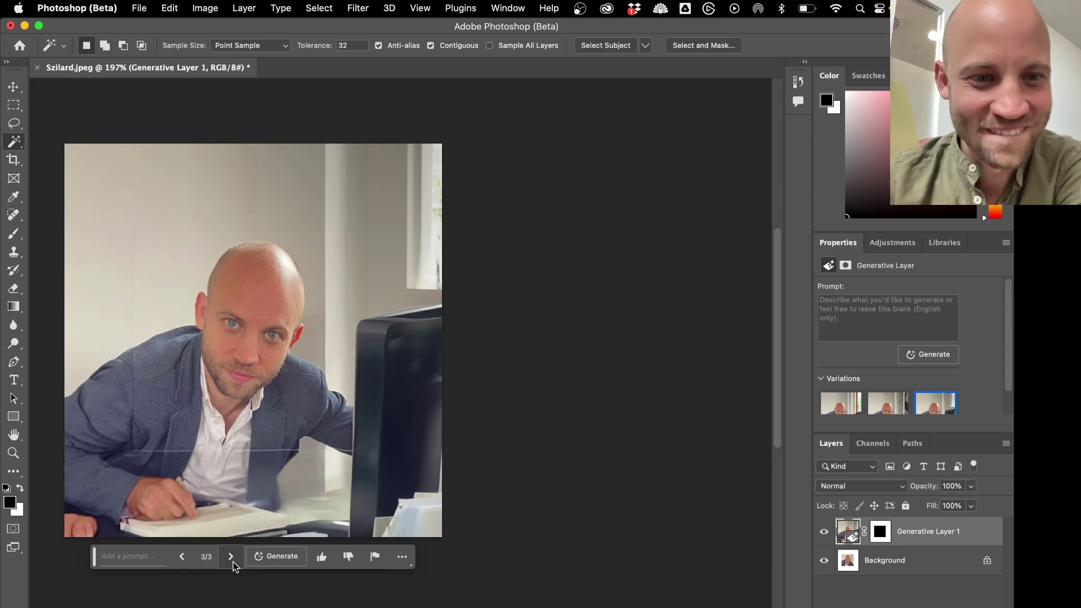
click(14, 88)
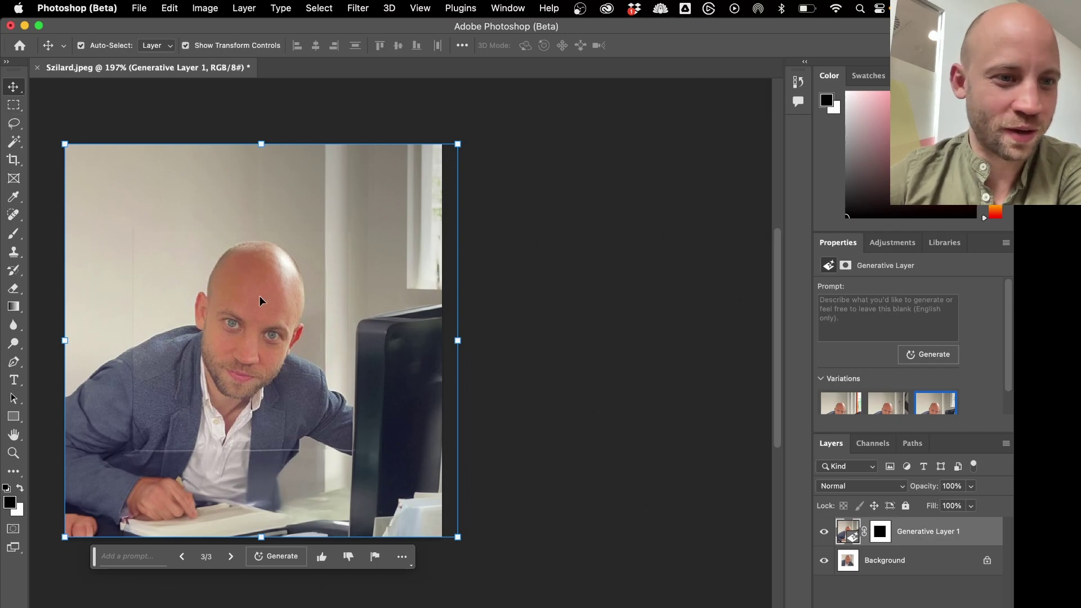
Lasso the top of the head and generate fill with the prompt 'hair'.
click(8, 127)
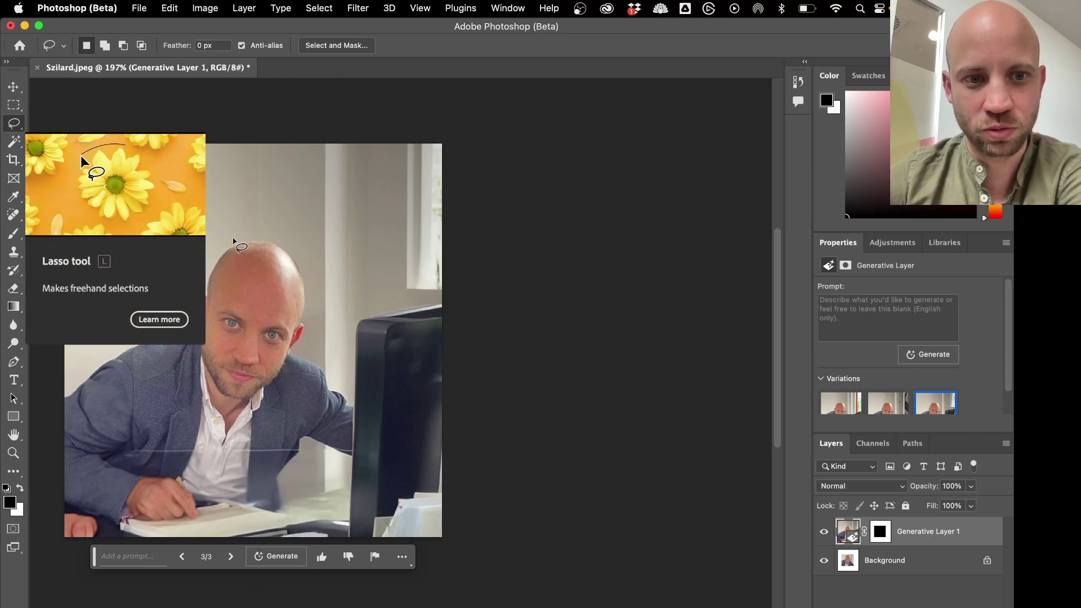
mouse_move(216, 231)
mouse_down()
mouse_move(216, 278)
mouse_move(309, 317)
mouse_move(316, 278)
mouse_move(294, 224)
mouse_move(220, 219)
mouse_move(199, 247)
mouse_move(212, 289)
mouse_move(259, 293)
mouse_up()
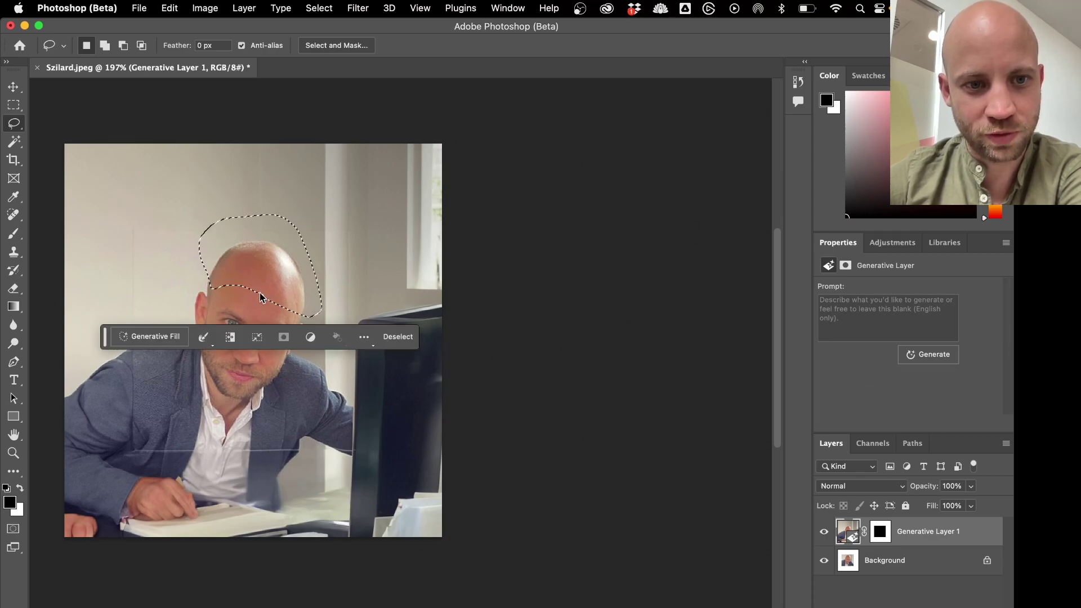
click(153, 337)
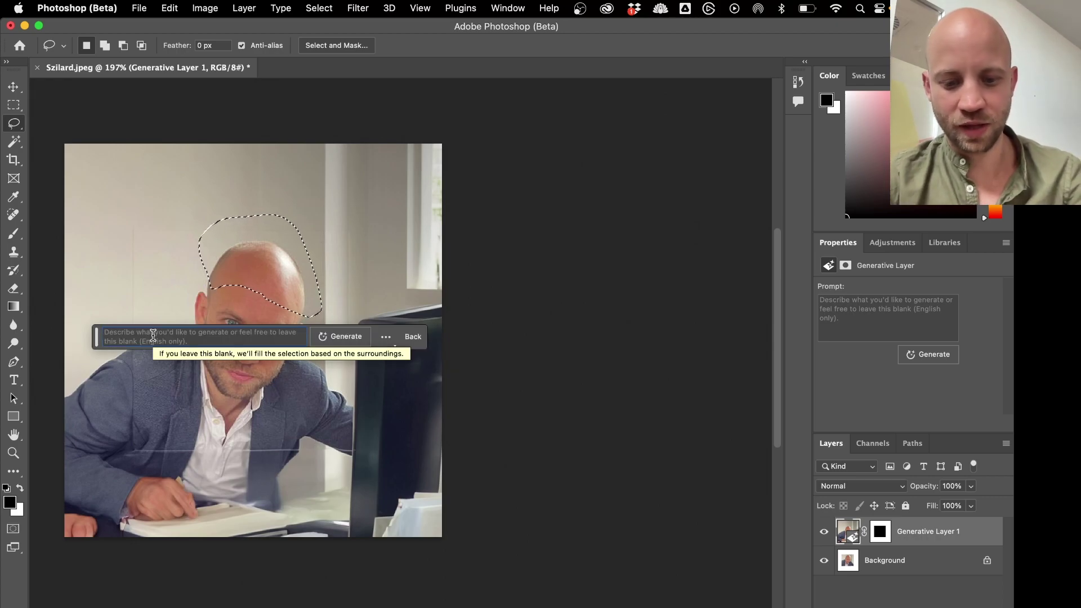
text(hair)
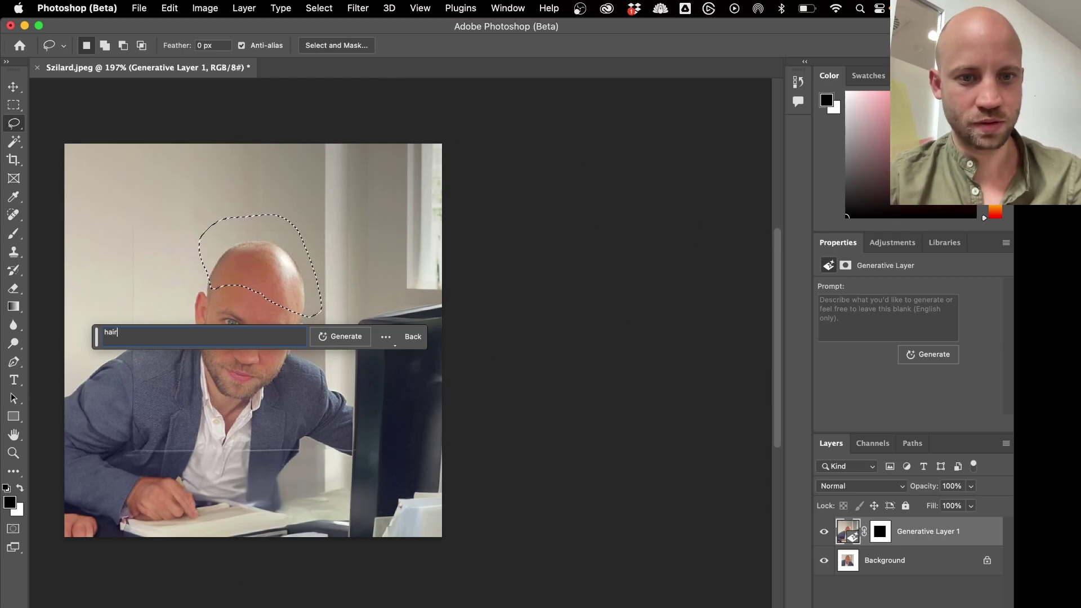
click(333, 336)
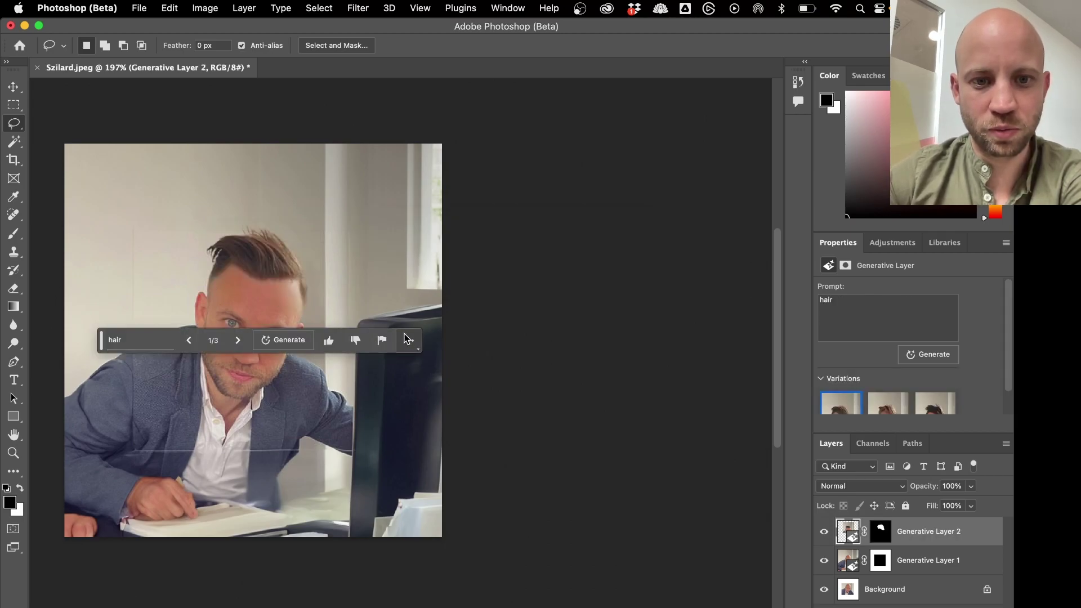
Keep hair variation 2 of 3 and deselect the layer to view the result.
click(237, 341)
click(237, 340)
click(238, 341)
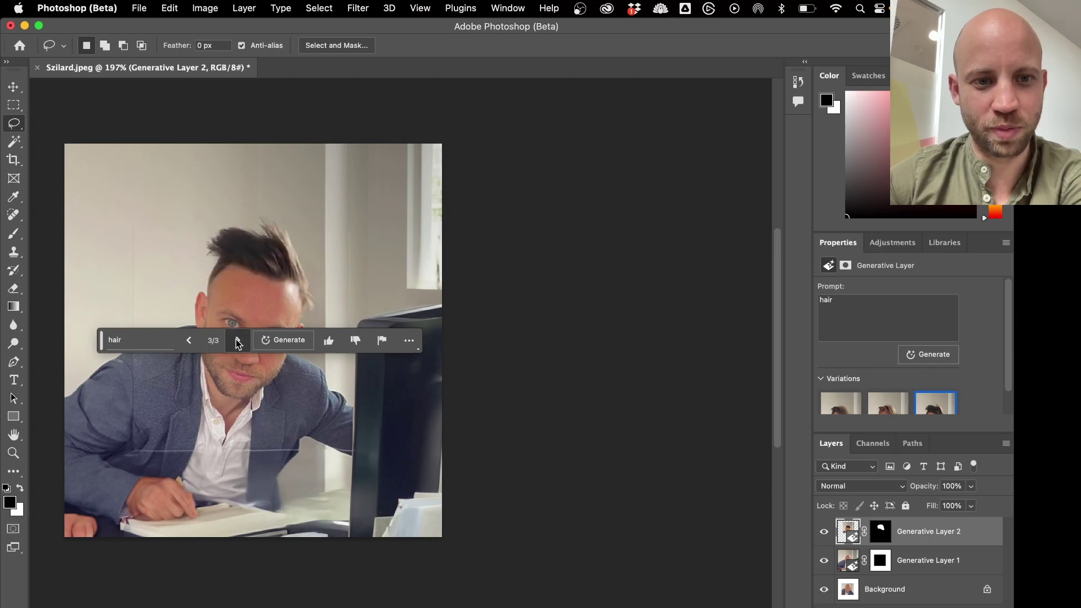
click(237, 341)
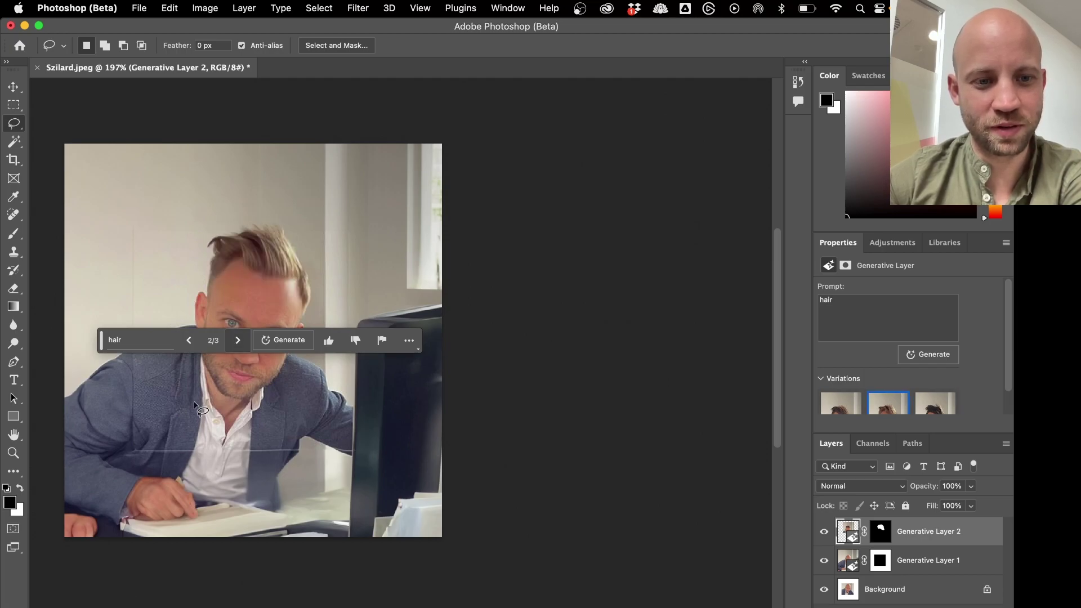
click(13, 88)
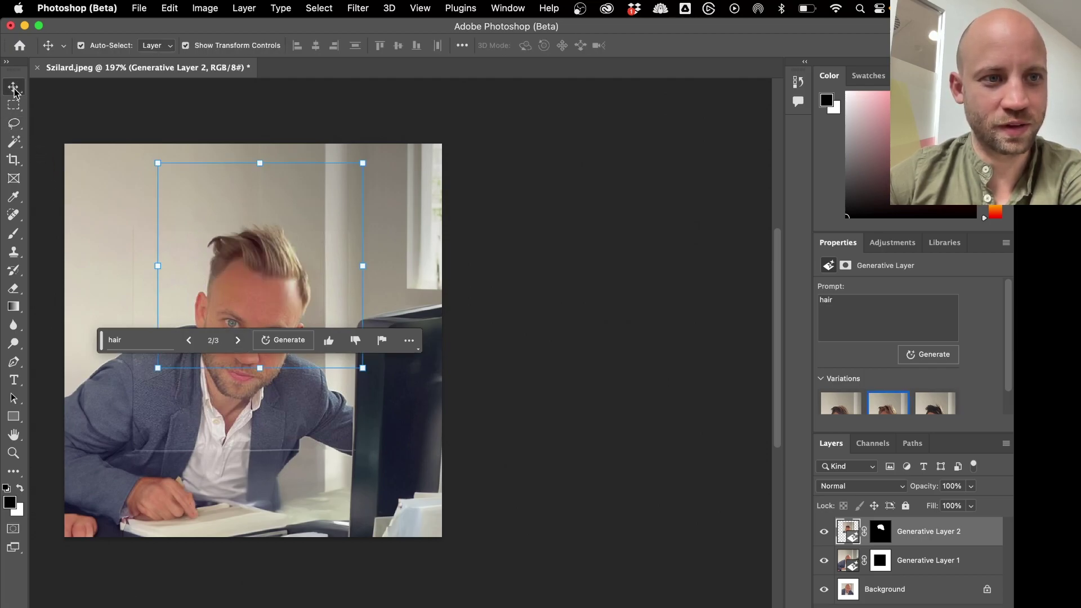
click(62, 127)
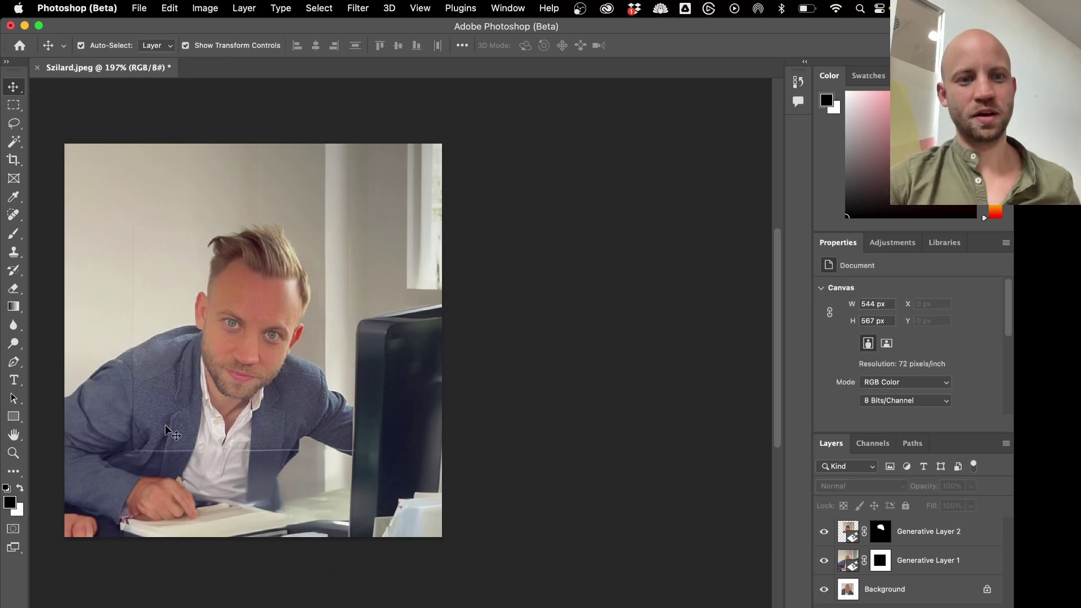
key(super+equal)
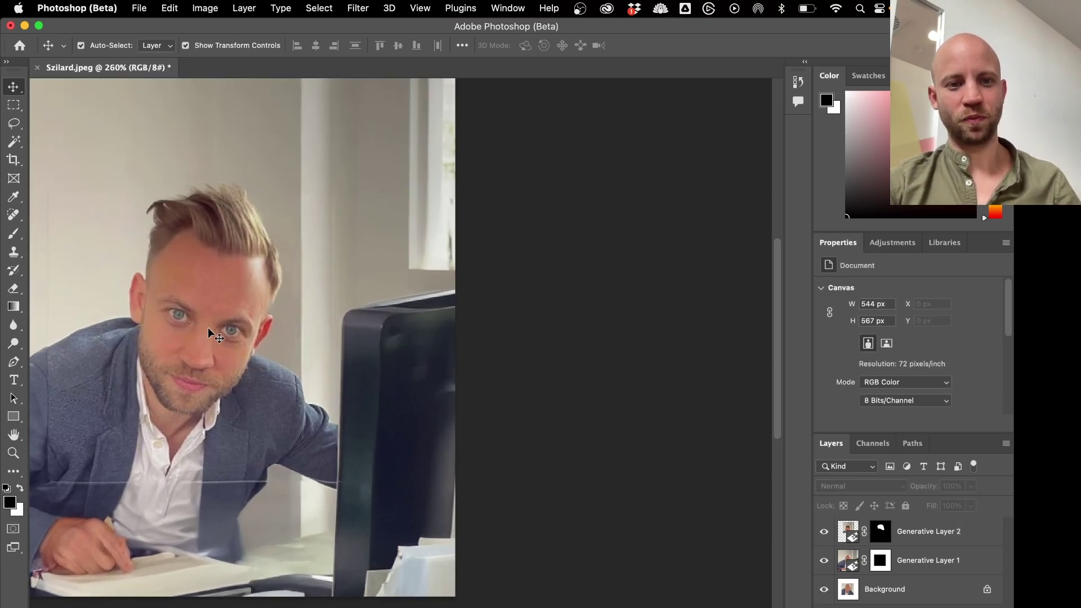
scroll(208, 332, left, 5)
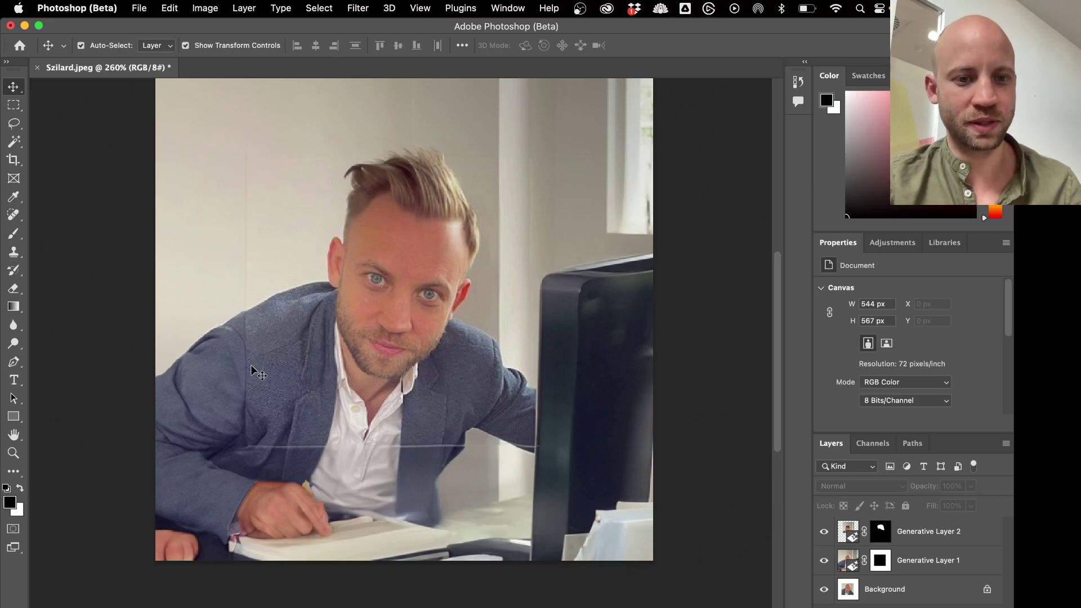
scroll(259, 381, up, 1)
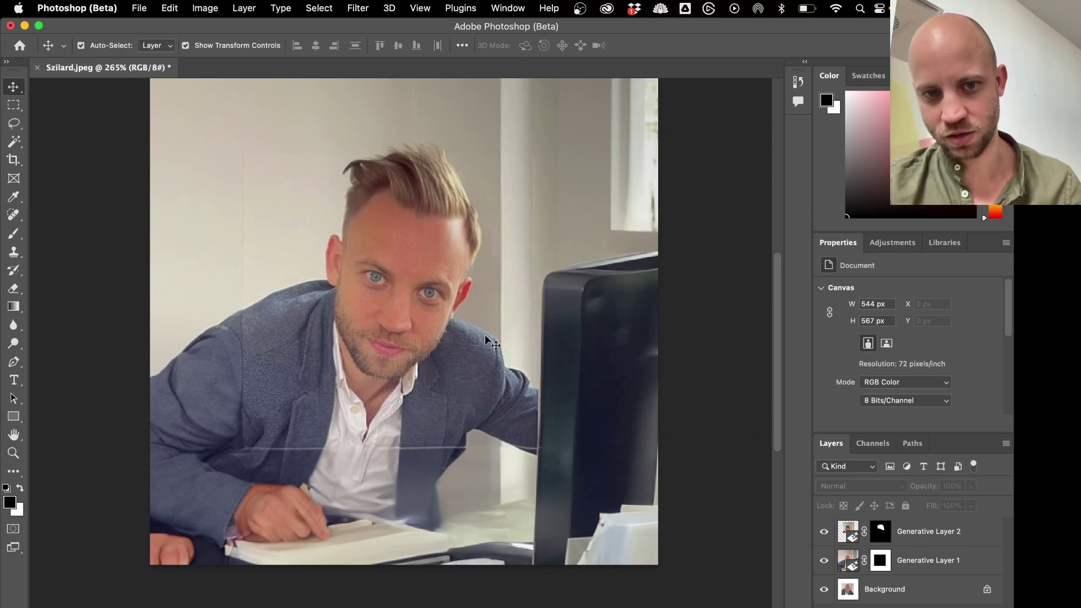
scroll(484, 335, down, 3)
scroll(485, 335, up, 3)
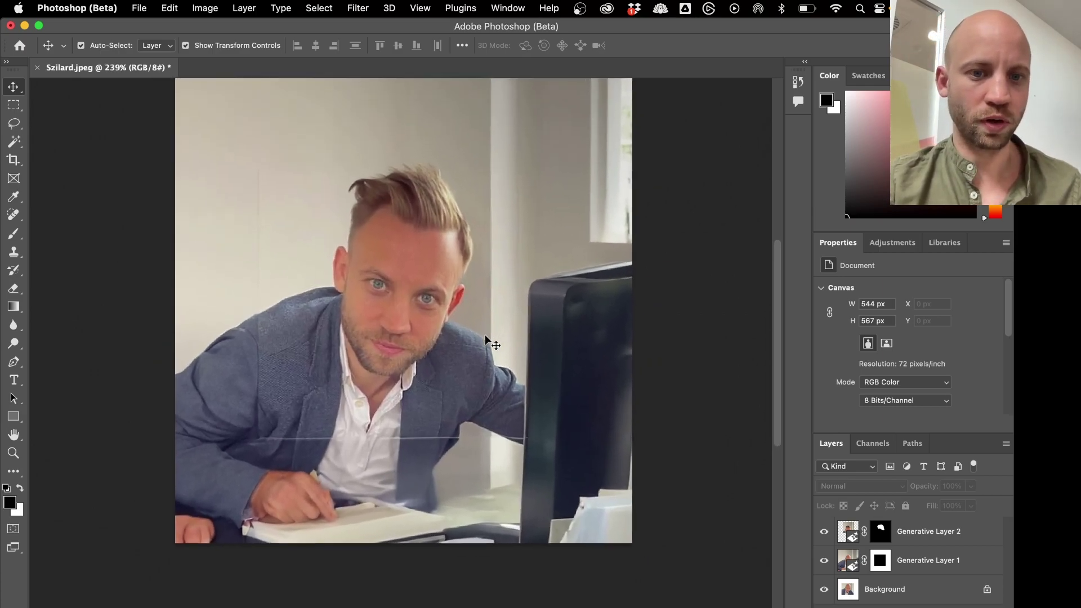
scroll(485, 325, down, 1)
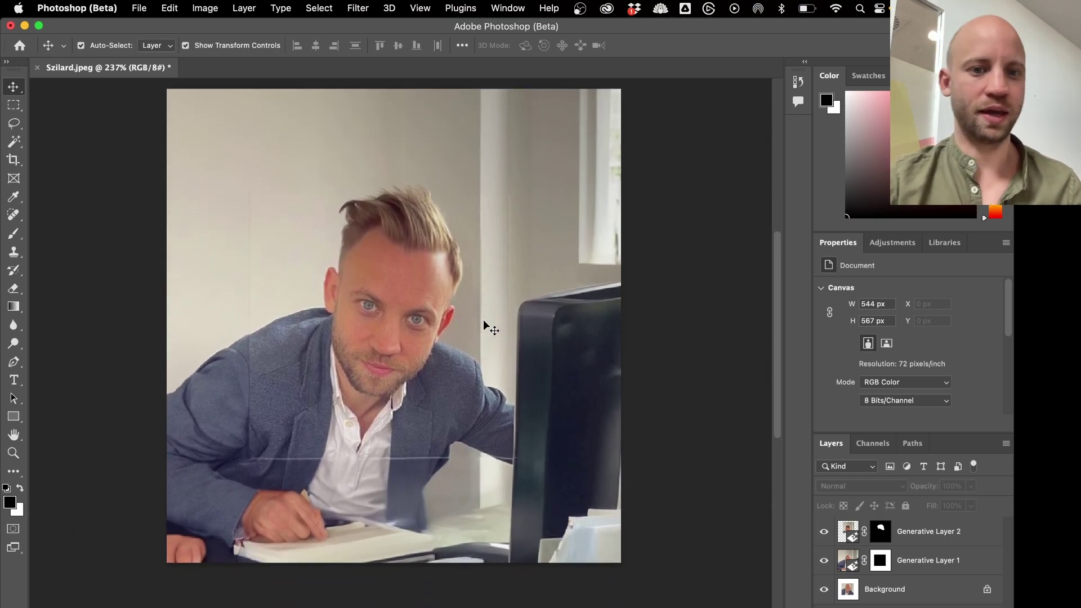